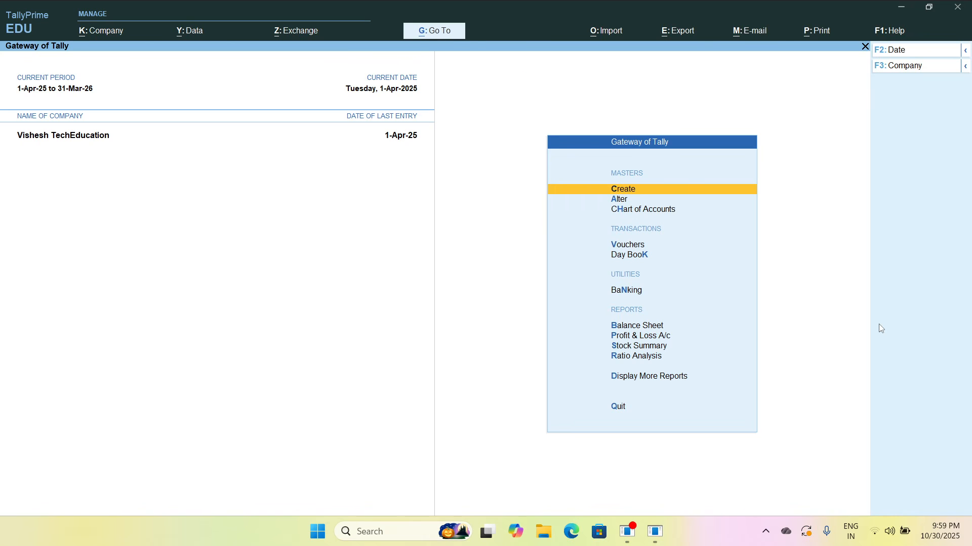
Start creating a new company and name it Godown Entry
key("F3")
key("Up")
key("Up")
key("Up")
key("Up")
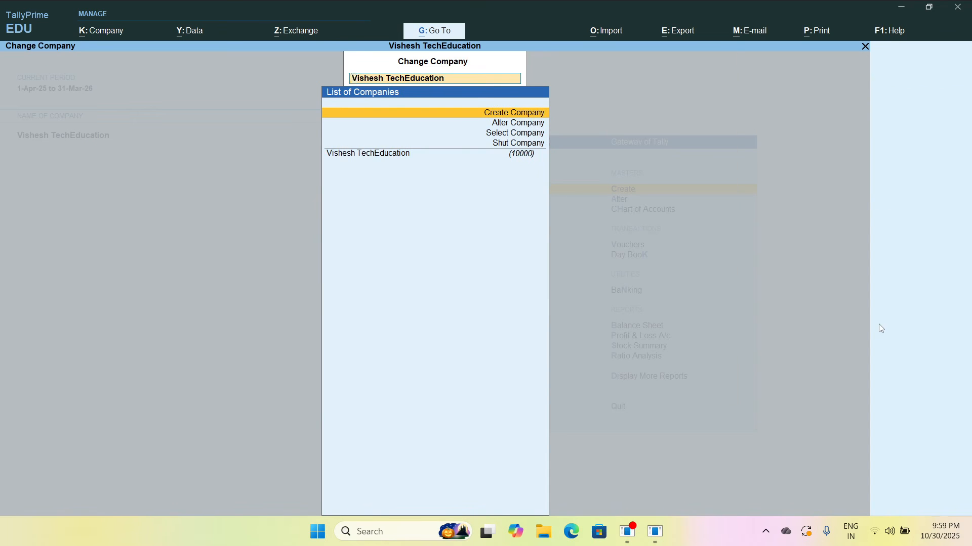
key("Return")
type("Gof")
key("BackSpace")
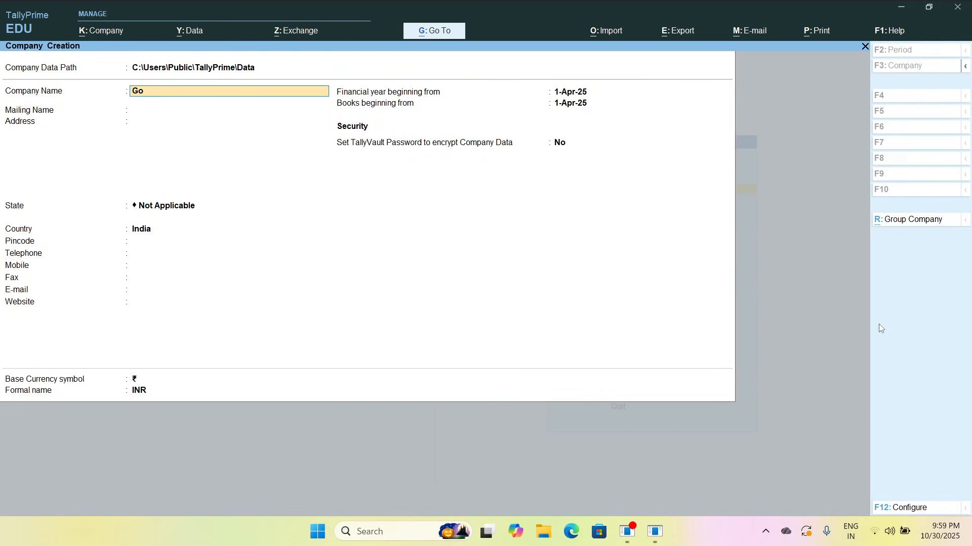
type("doen")
key("BackSpace")
key("BackSpace")
type("e")
key("BackSpace")
type("wn Entry")
Set the company's state to Madhya Pradesh and save the new company
key("Return")
key("Return")
key("Return")
type("Mad")
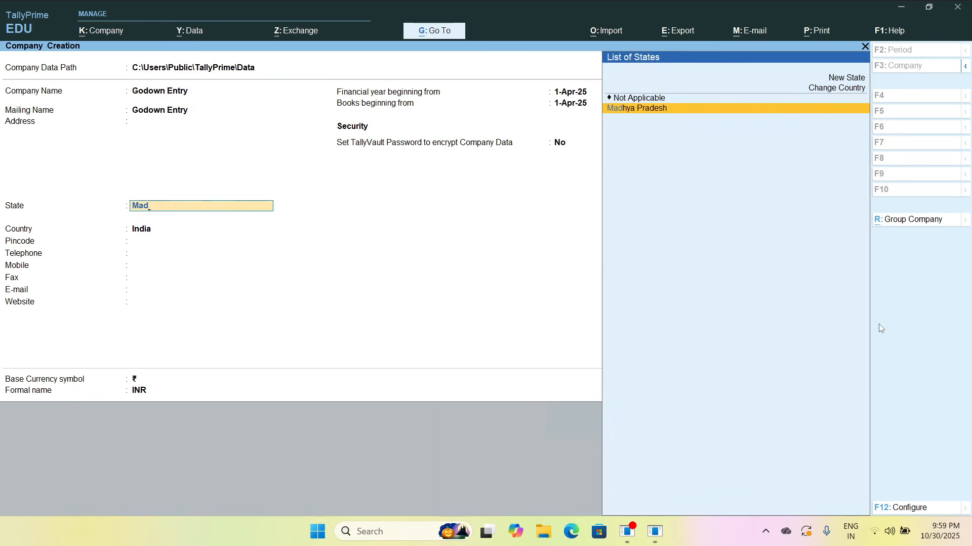
key("Return")
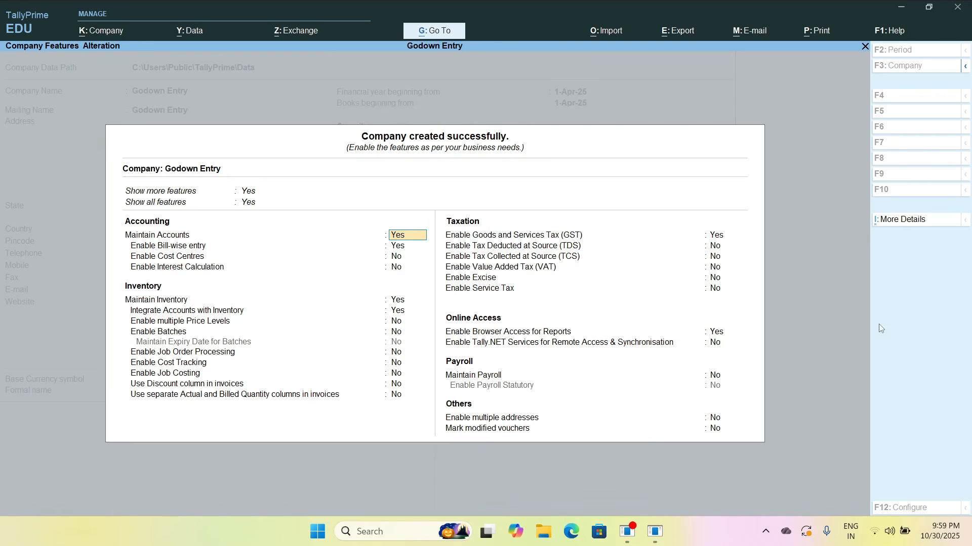
Disable bill-wise entry in the accounting features, keeping Maintain Accounts enabled and cost centres and interest calculation off
key("Return")
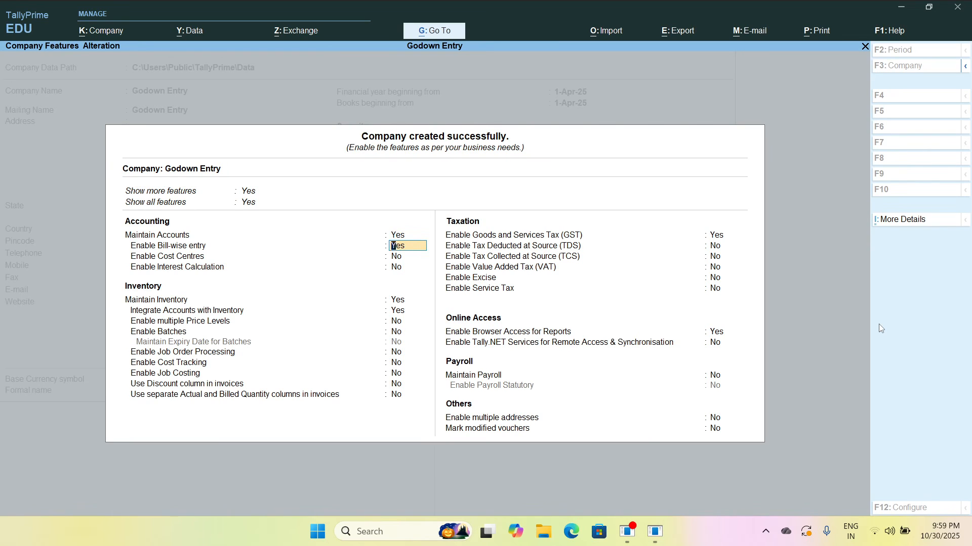
type("no")
key("Return")
key("Return")
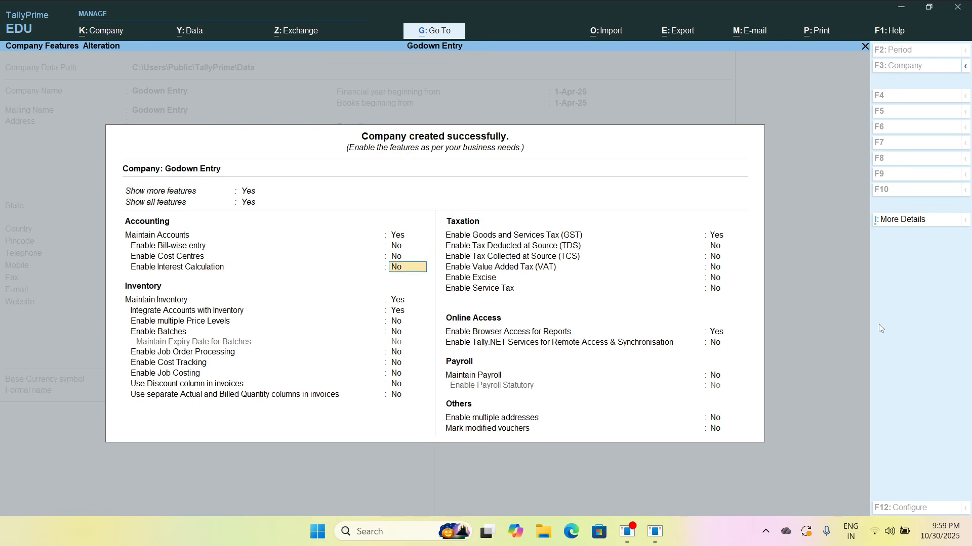
key("Return")
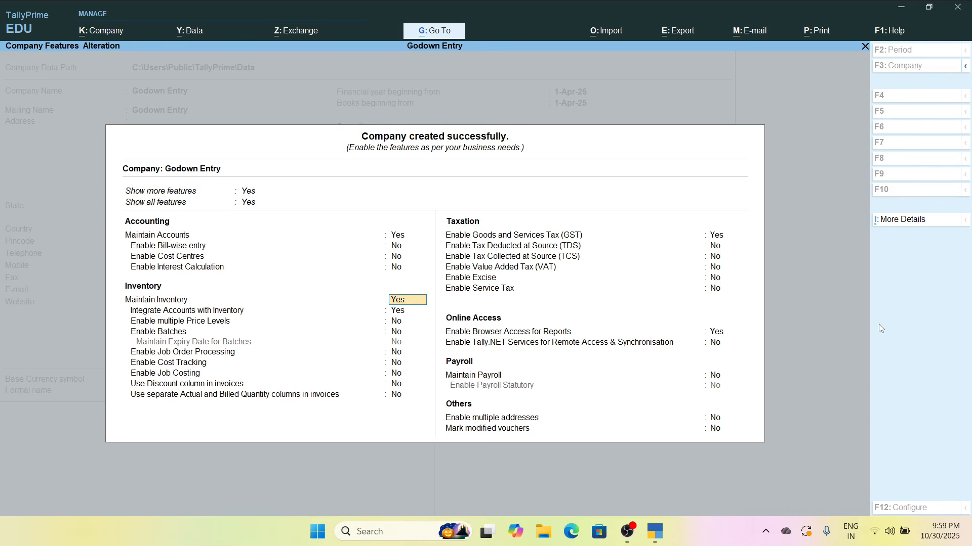
Keep the default inventory features and disable Goods and Services Tax (GST) for the company
key("Return")
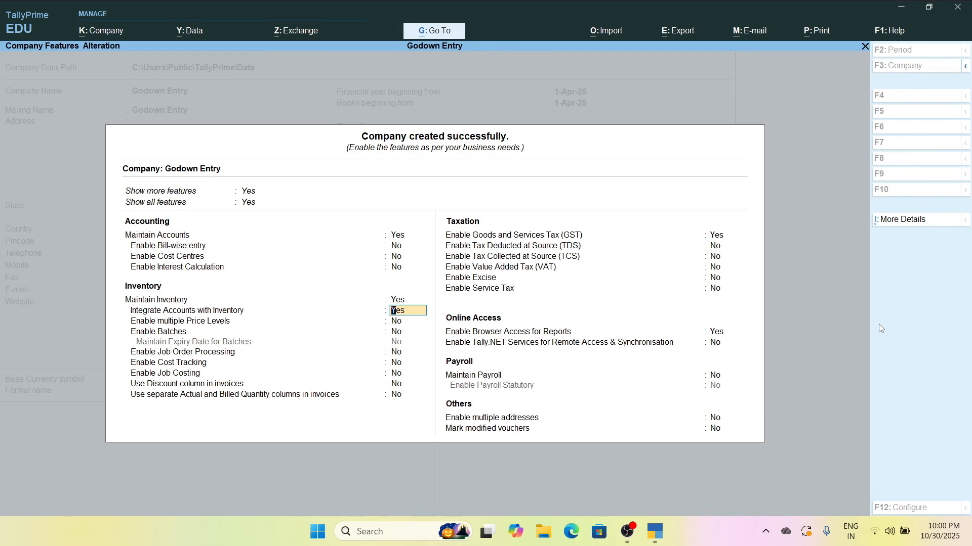
key("Return")
key("Return")
key("Return")
key("Return")
key("Return")
key("Return")
key("Return")
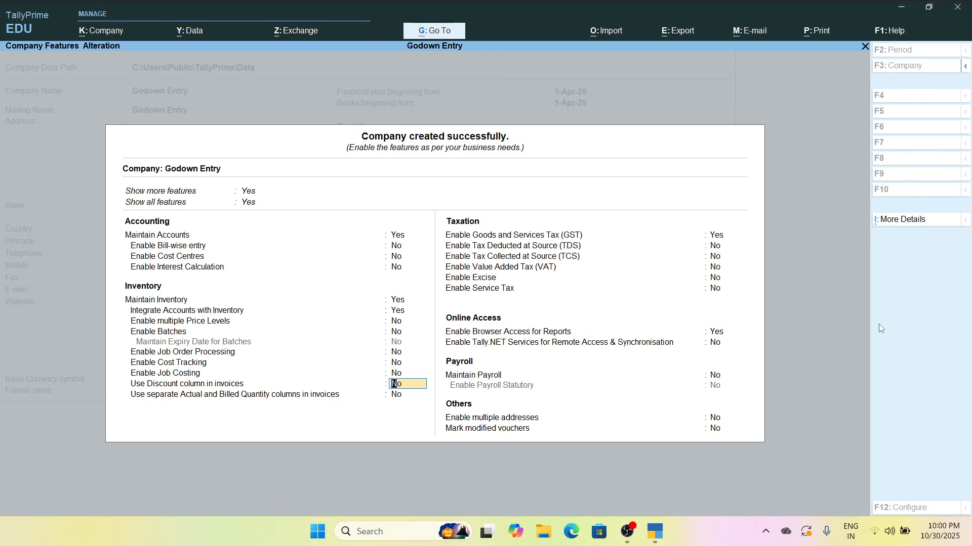
key("Return")
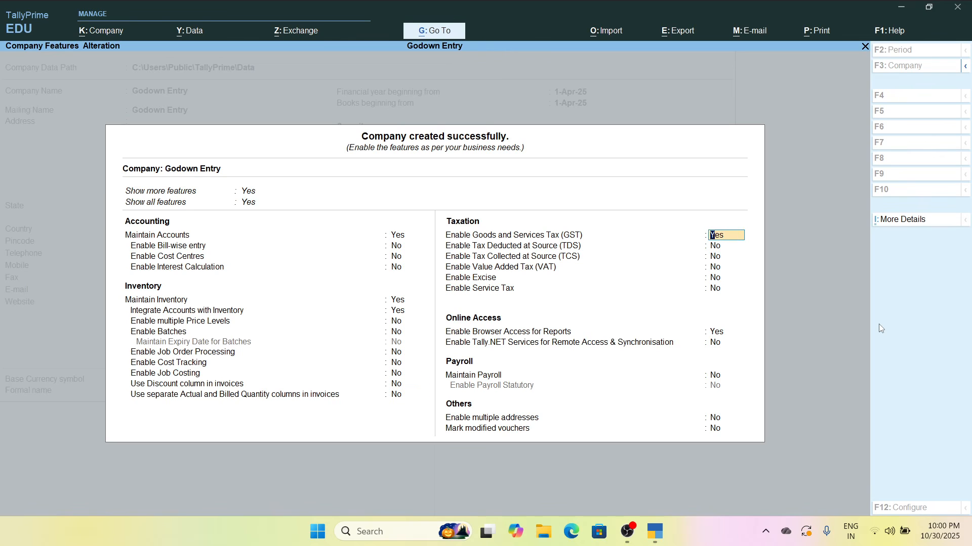
type("no")
key("Return")
key("Return")
key("Return")
key("Return")
key("Return")
key("Return")
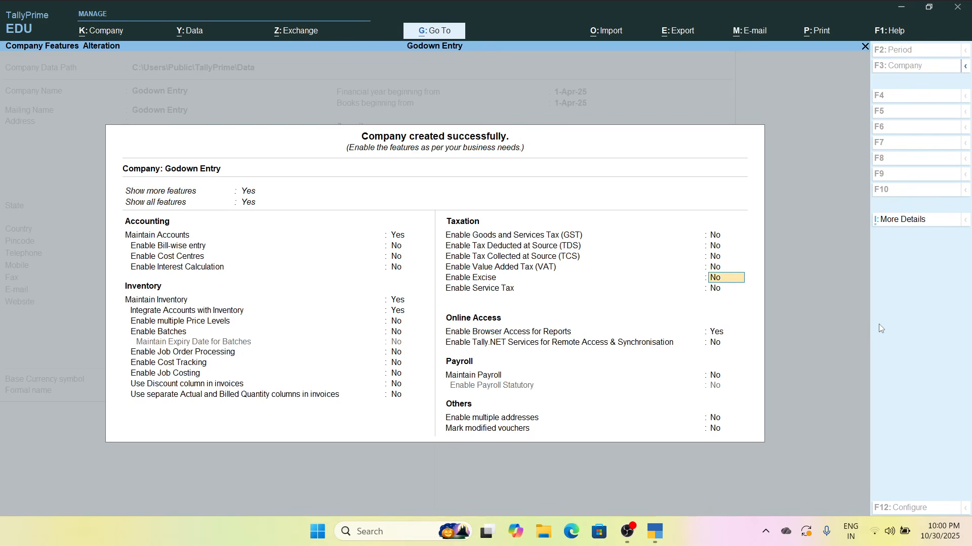
Disable browser access for reports and save the company features
type("n")
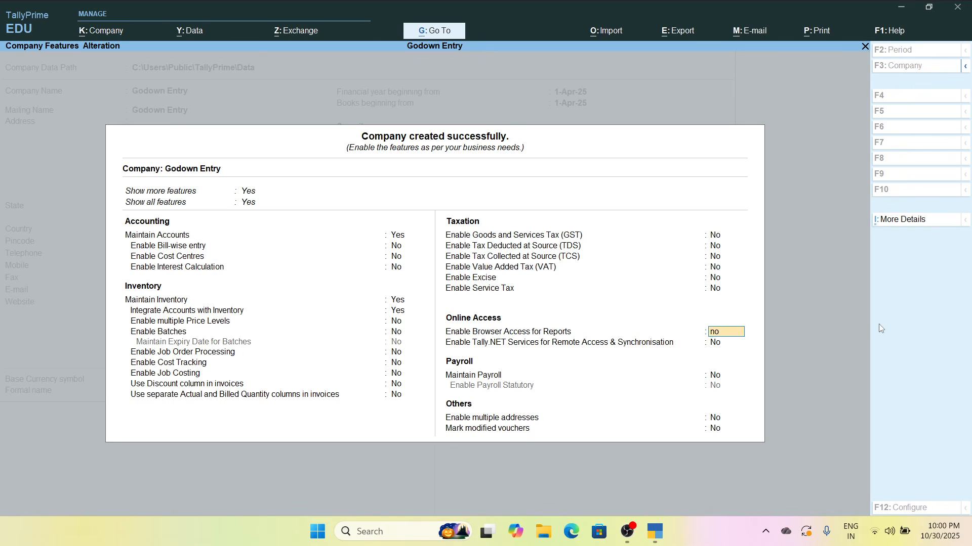
type("o")
key("Return")
key("ctrl")
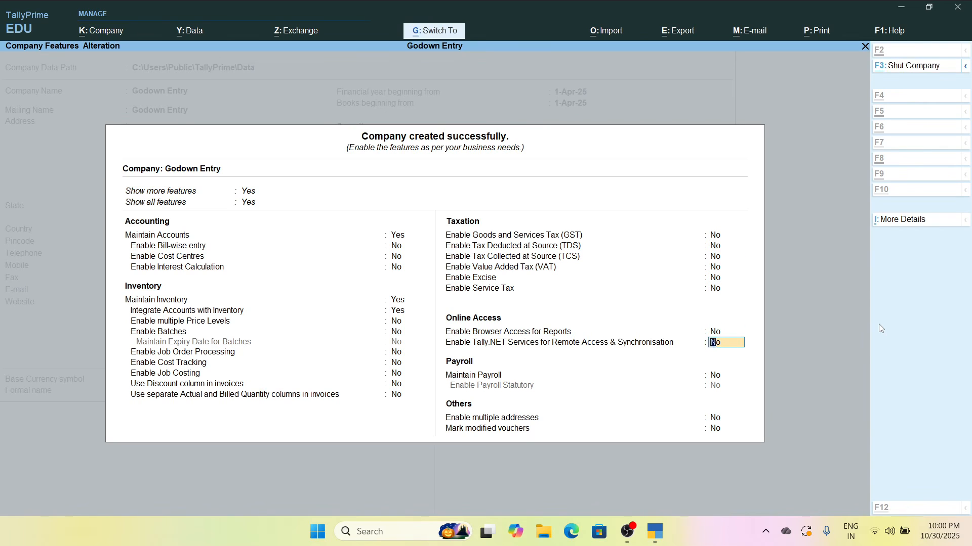
key("ctrl+a")
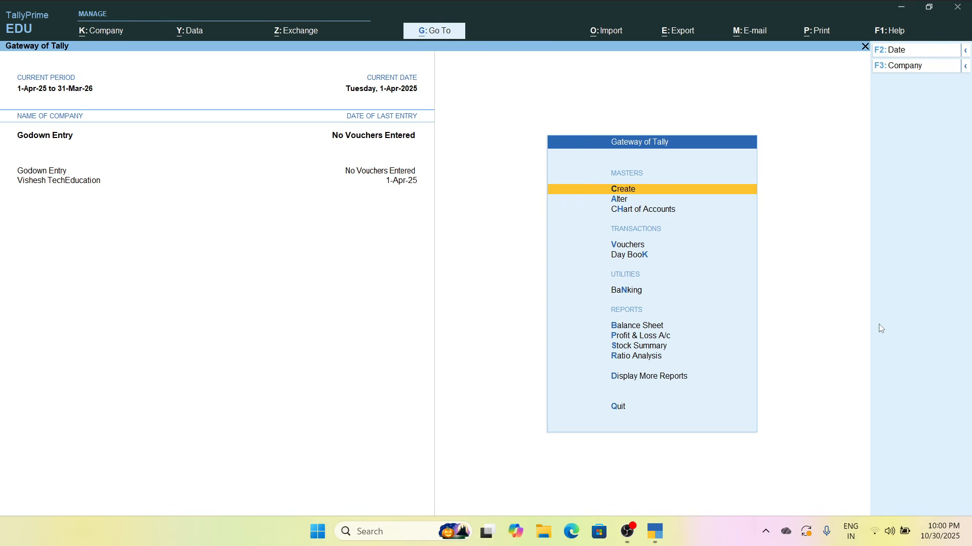
Create a stock group named Grocery under Primary and return to the list of masters
key("Return")
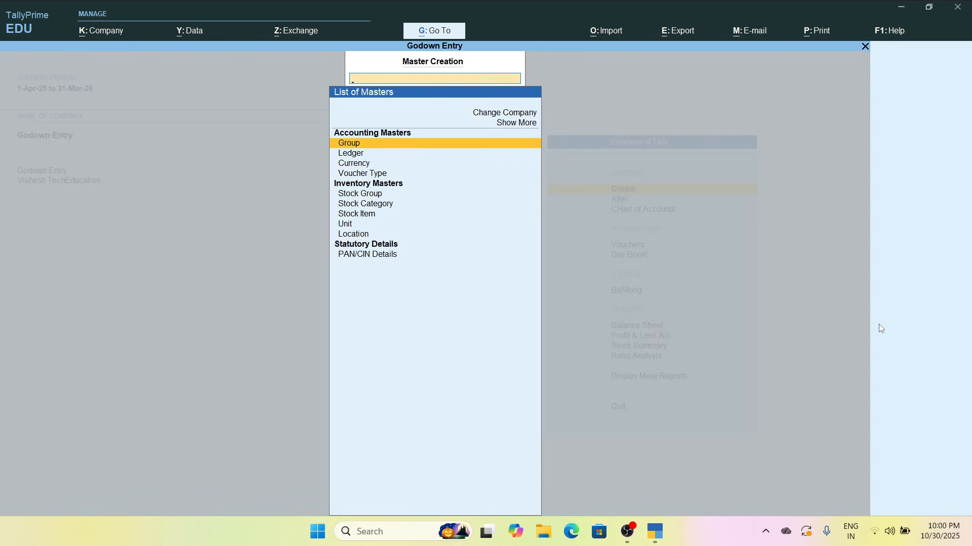
key("Down")
key("Down")
key("Down")
key("Down")
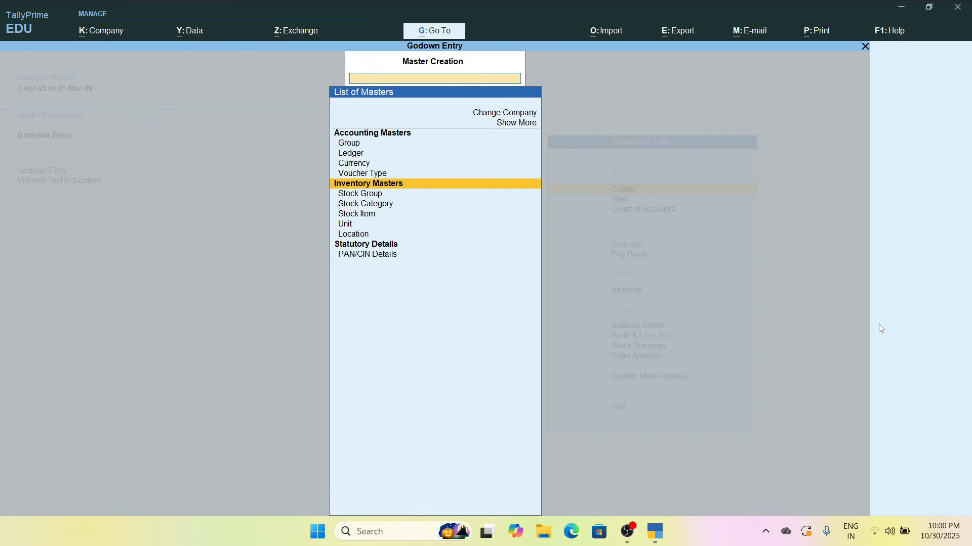
key("Down")
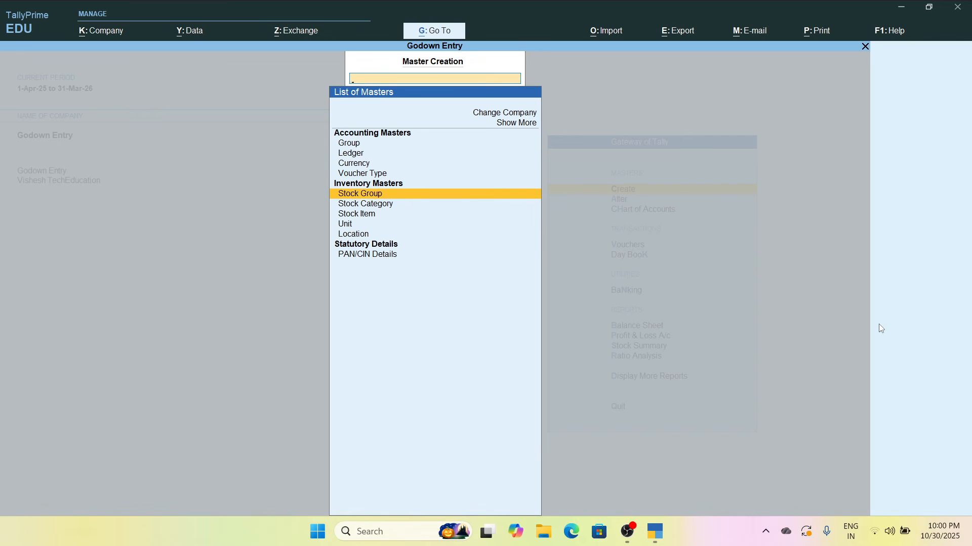
key("Return")
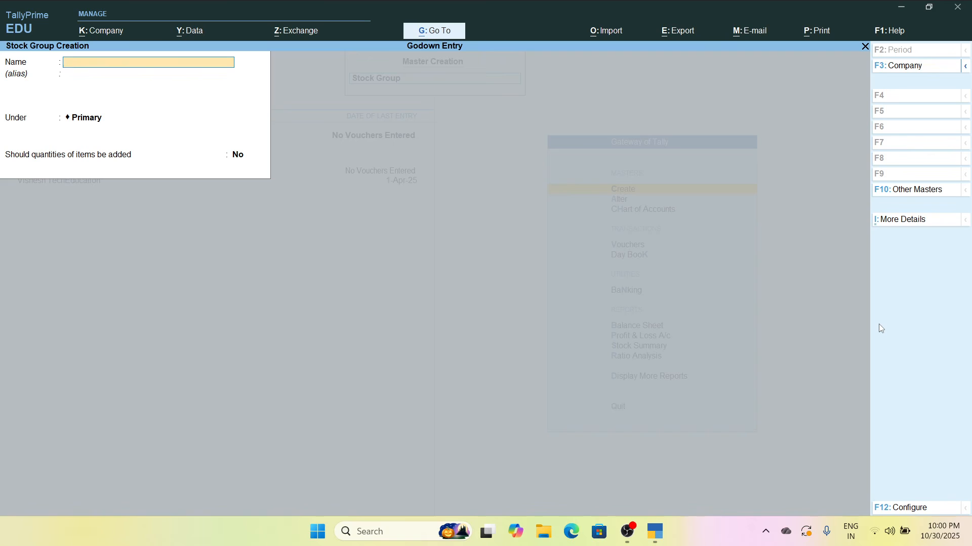
type("Grocery")
key("ctrl")
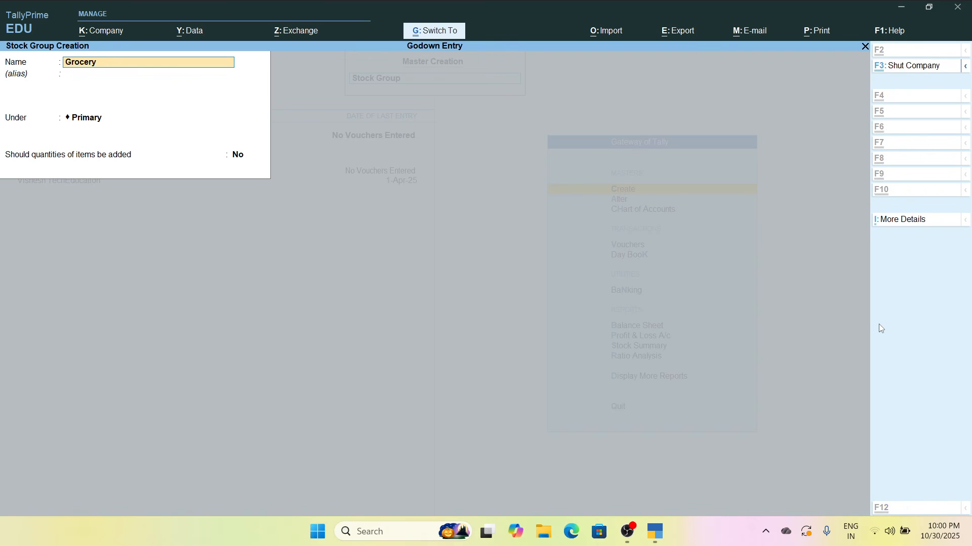
key("ctrl+a")
key("Escape")
key("y")
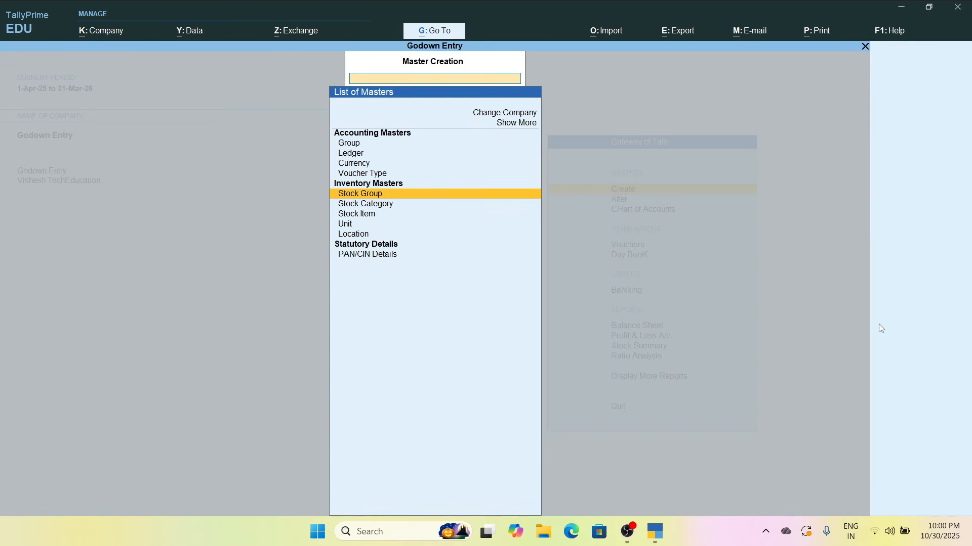
Start a new stock item named Rice and place it under the Grocery group
key("Down")
key("Down")
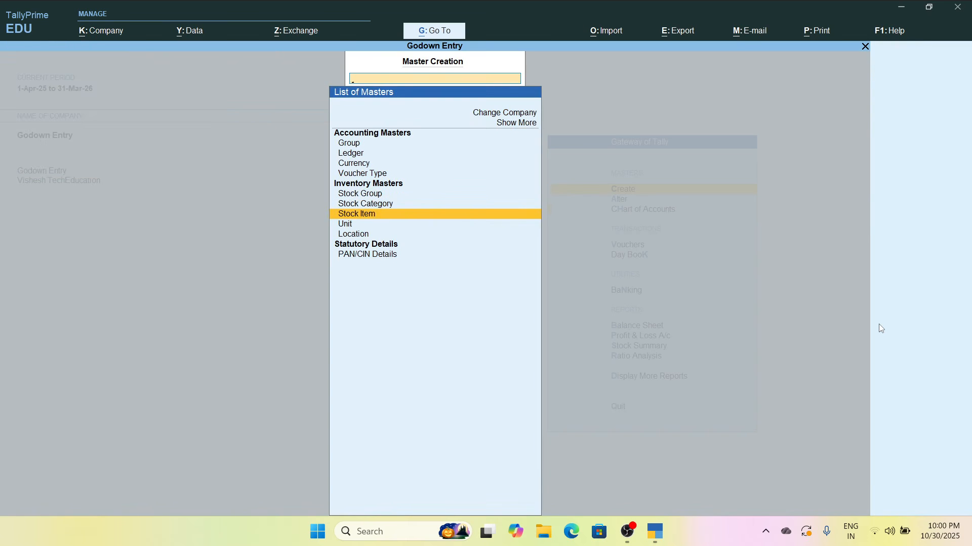
key("Return")
type("Rice")
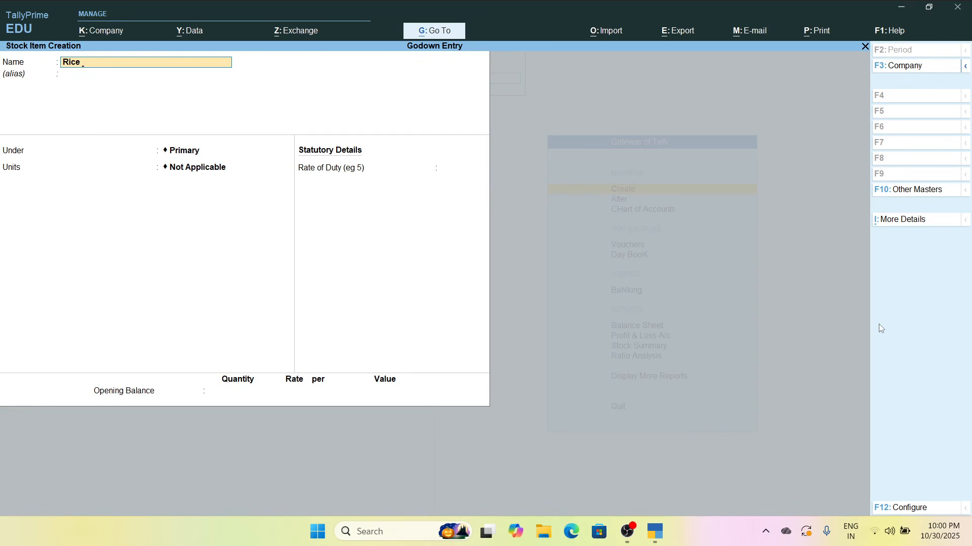
key("Return")
key("Return")
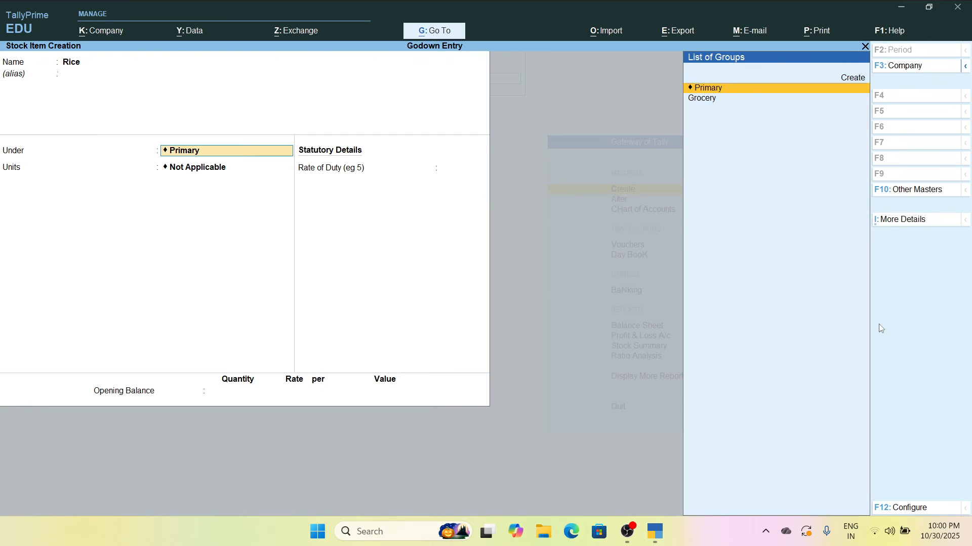
key("Down")
key("Return")
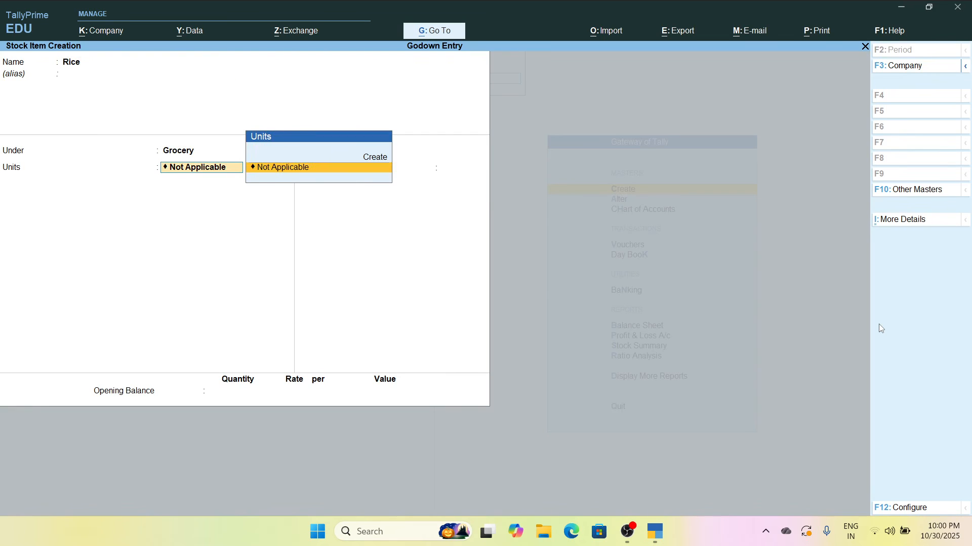
Create a simple unit KG with the formal name Kilograms for Rice, and save the stock item
key("Up")
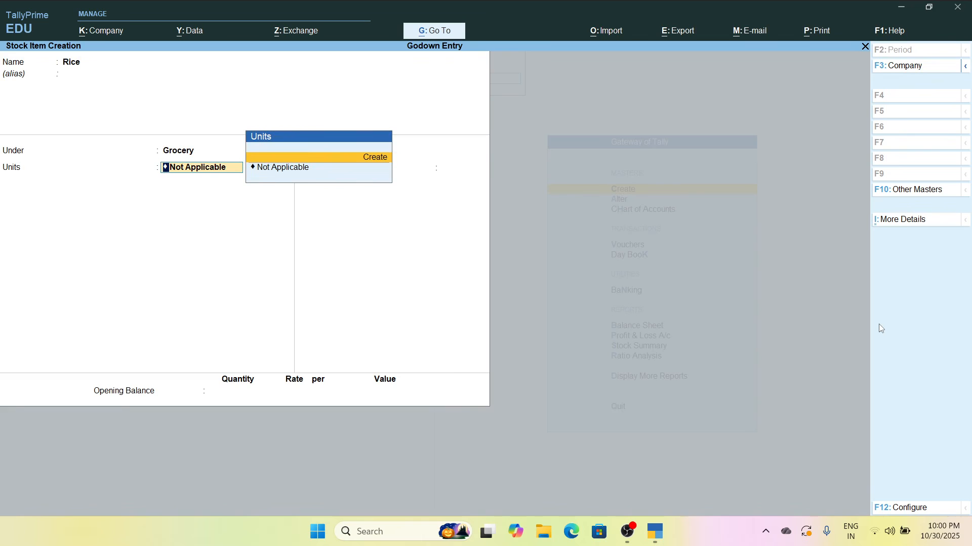
key("Return")
type("KG")
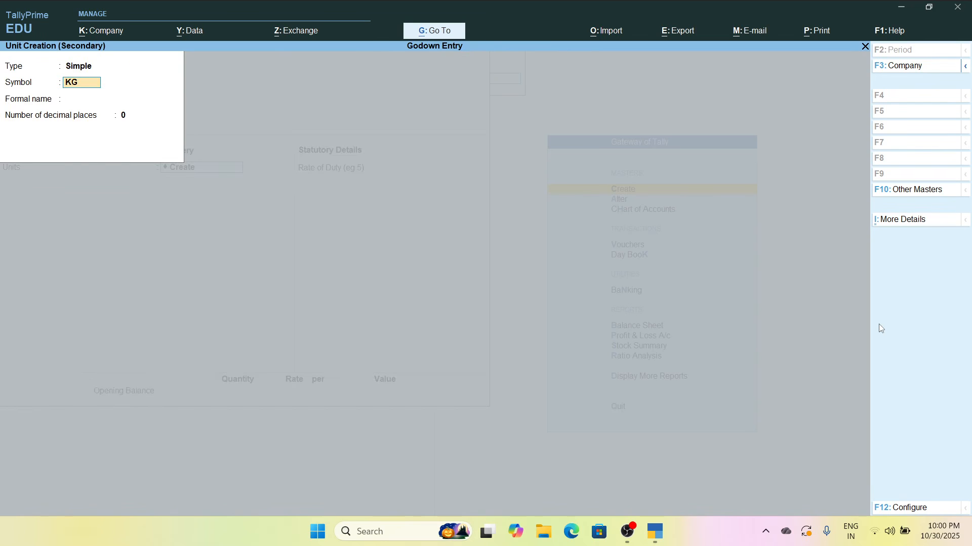
key("Return")
type("Kilograms")
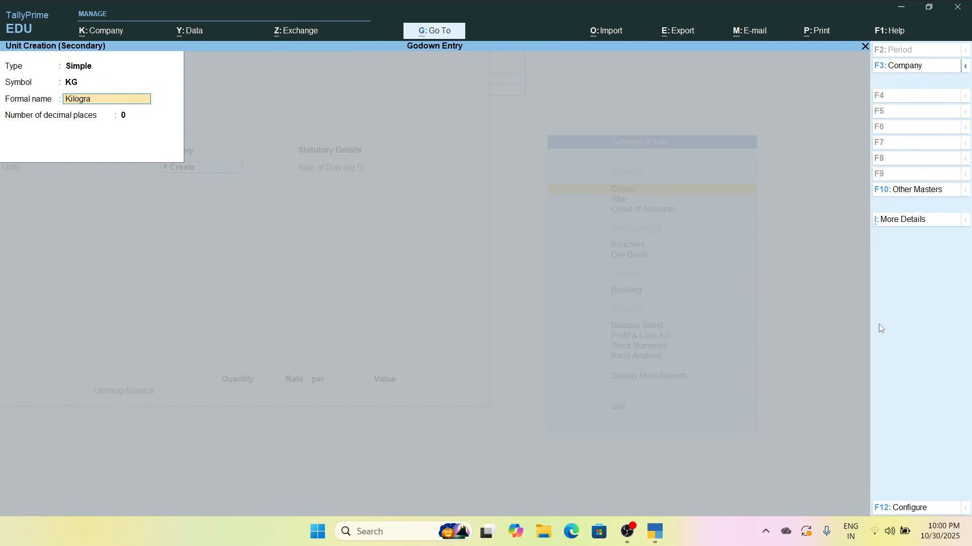
key("ctrl+a")
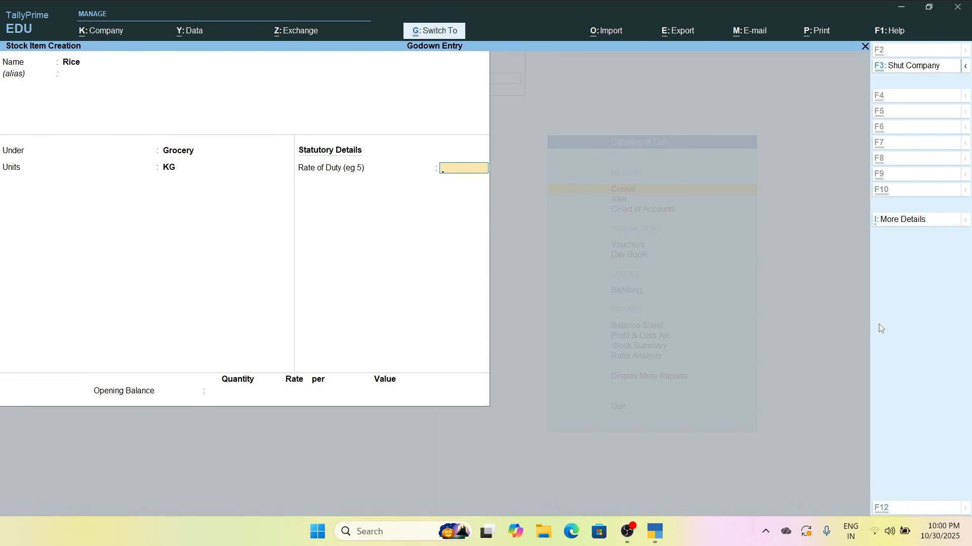
key("ctrl+a")
key("Escape")
key("Return")
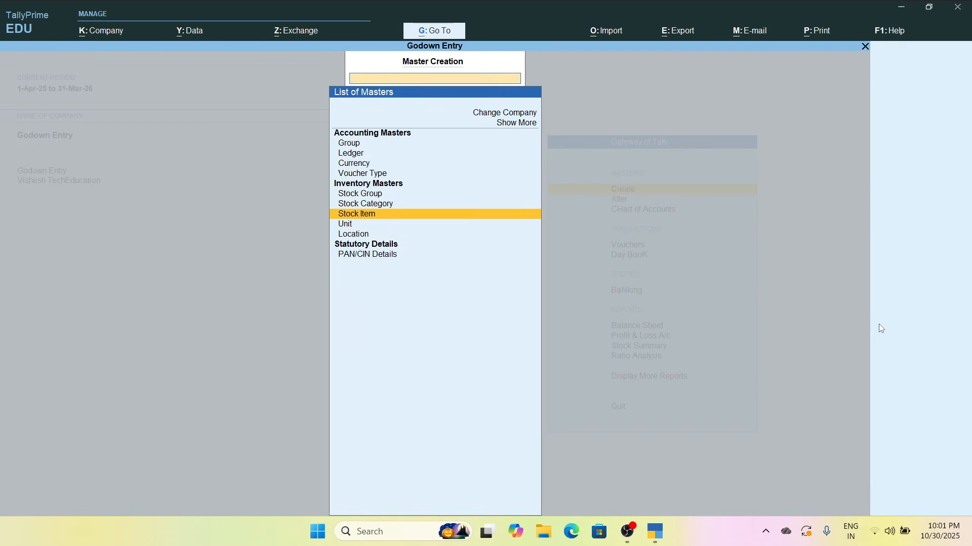
Create a new location named Ushaganj Godown under Primary
key("Down")
key("Down")
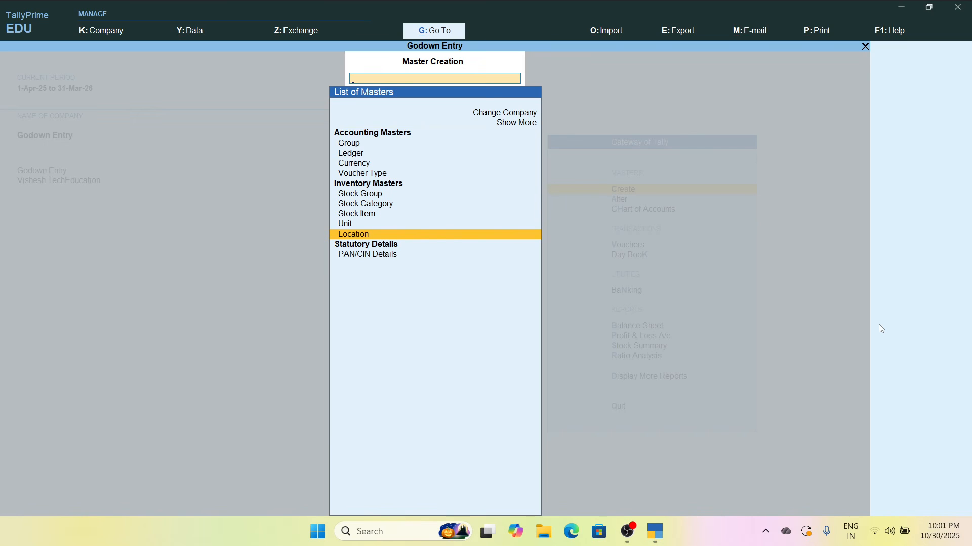
key("Return")
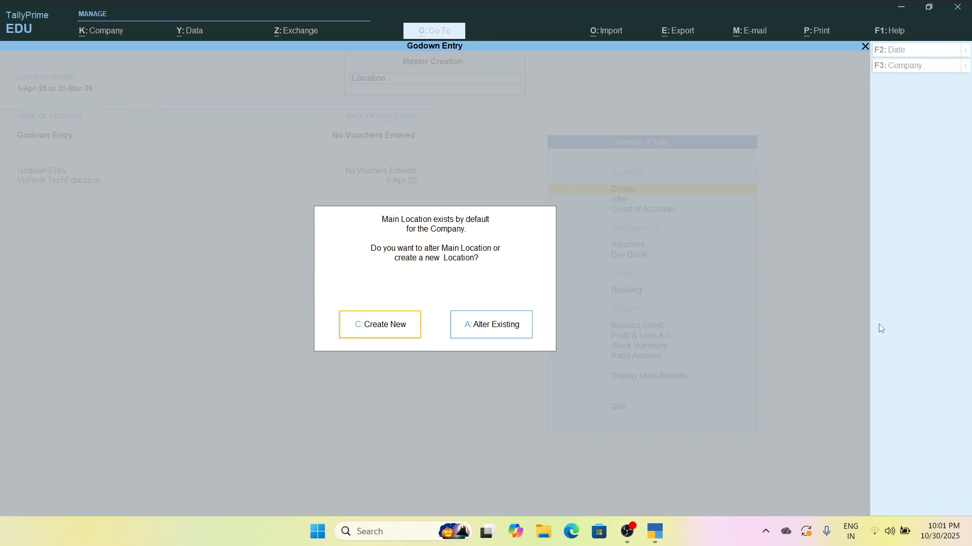
key("Return")
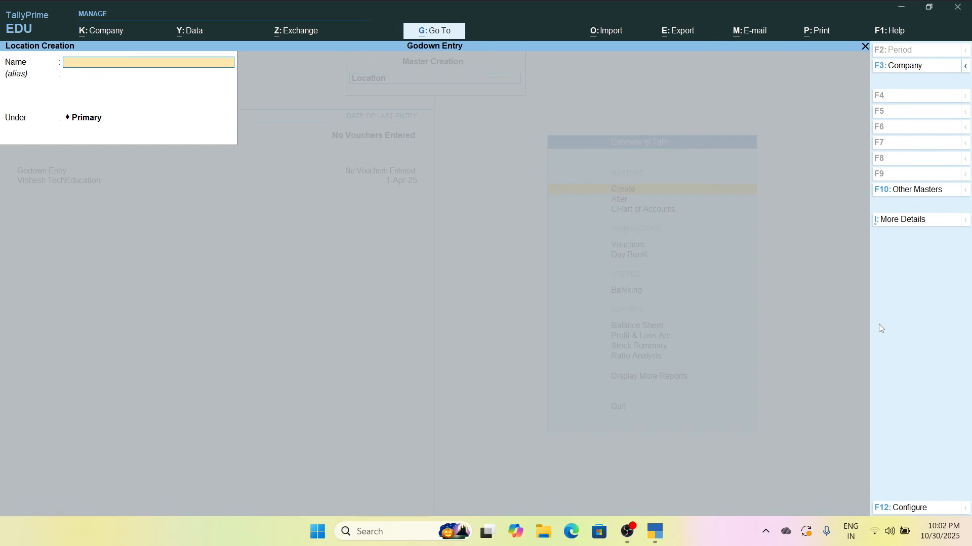
type("Ushah")
key("BackSpace")
type("ganj Godown")
key("ctrl+a")
Create a second location named Parsi Mohalla Godown and close location creation
type("PArsi")
key("BackSpace")
key("BackSpace")
key("BackSpace")
type("asrsi Mohalla Go")
type("ow")
key("ctrl+a")
key("Escape")
key("y")
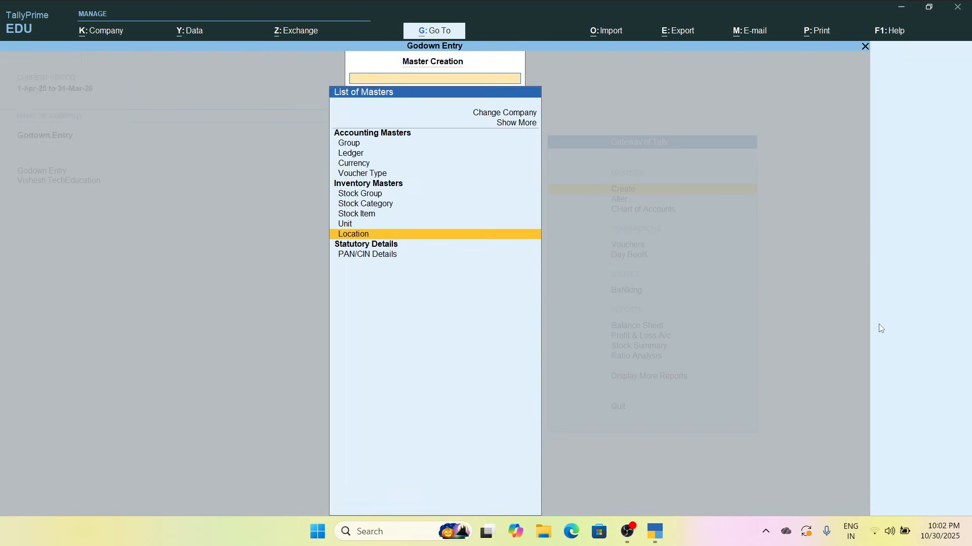
Leave master creation and open a new Purchase voucher
key("Escape")
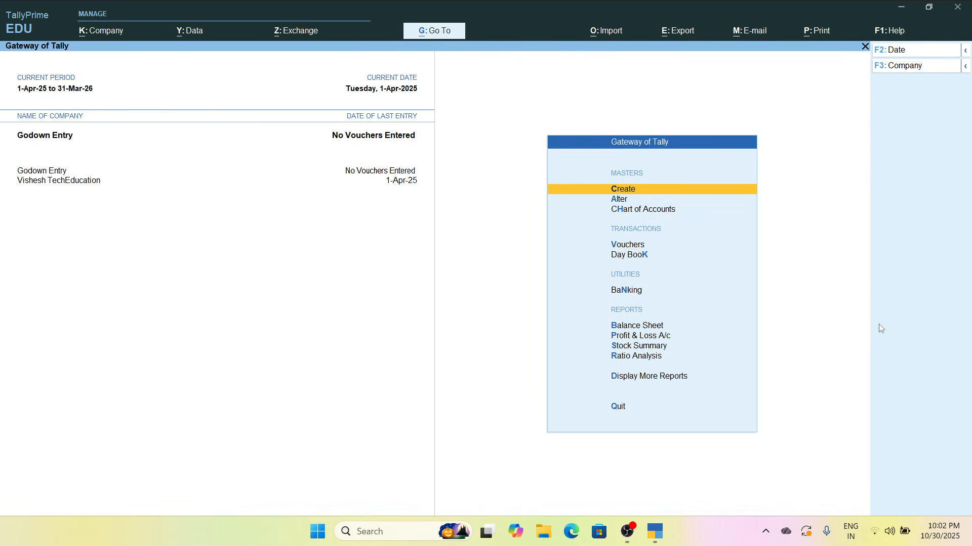
key("Down")
key("Down")
key("Down")
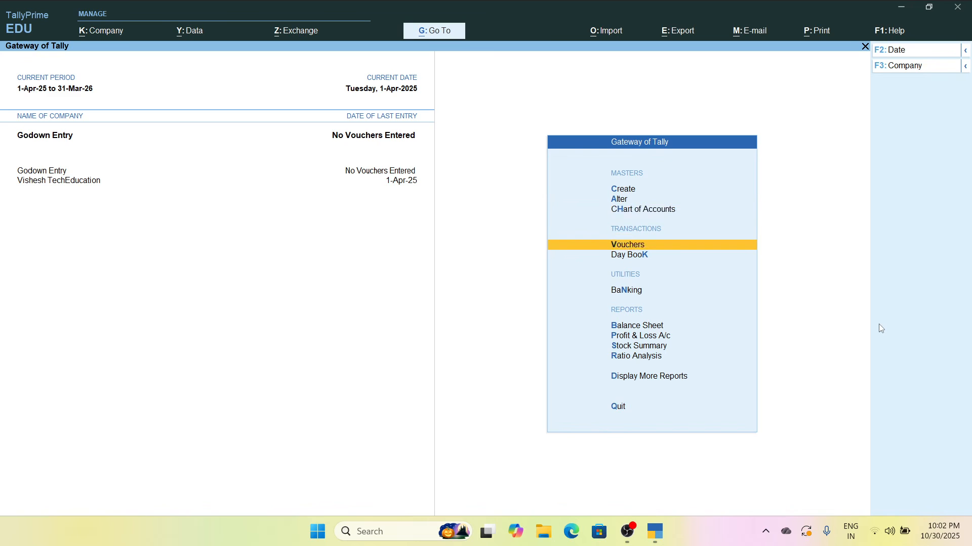
key("Return")
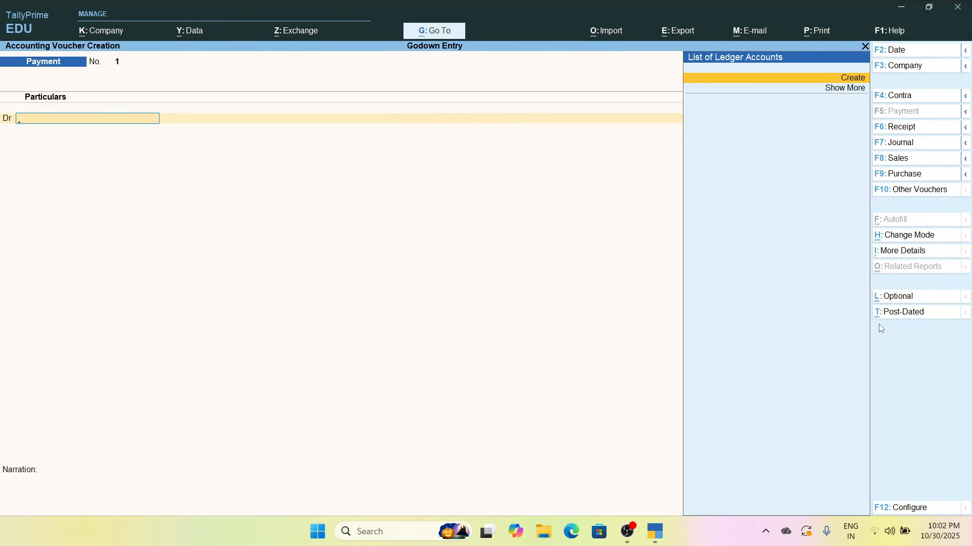
key("F9")
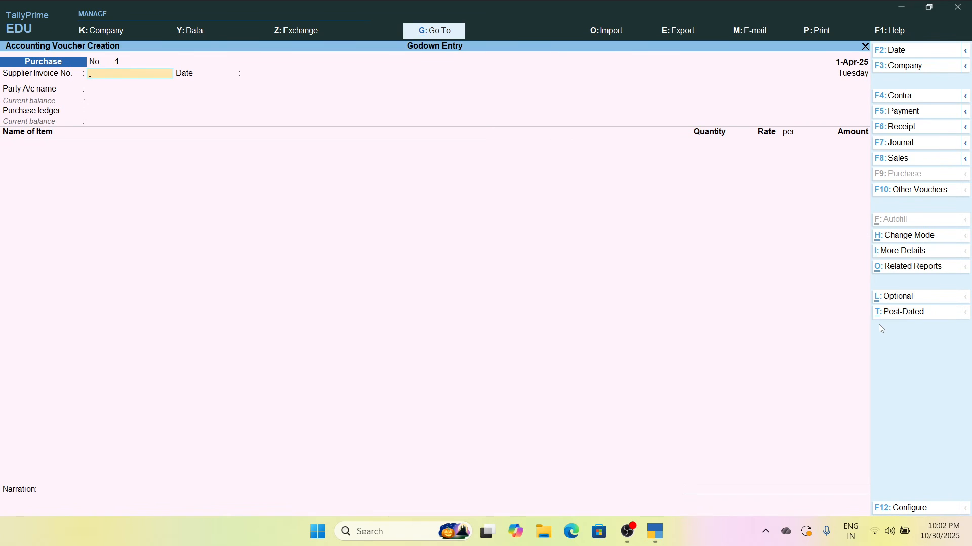
Leave the supplier invoice number and date blank, choose Cash as the party account and accept its party details
key("Return")
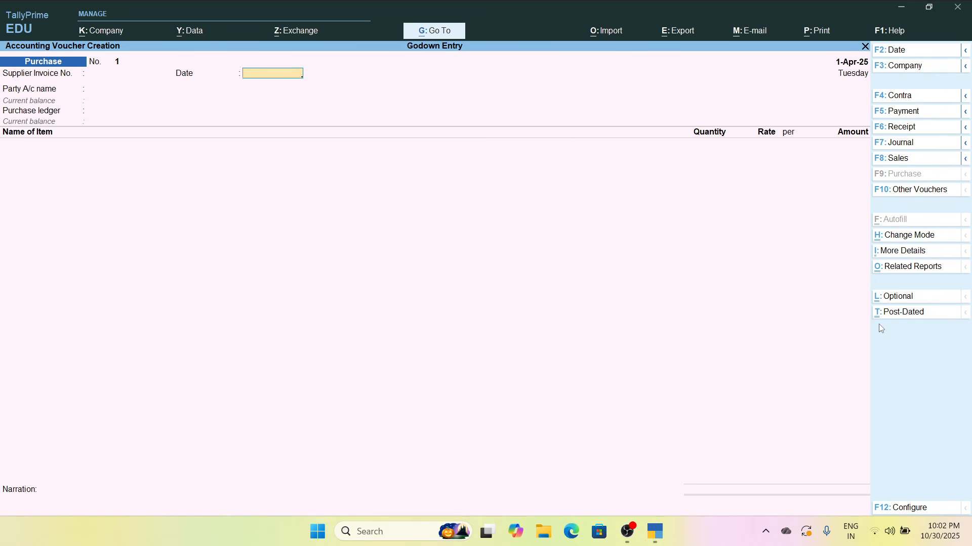
key("Return")
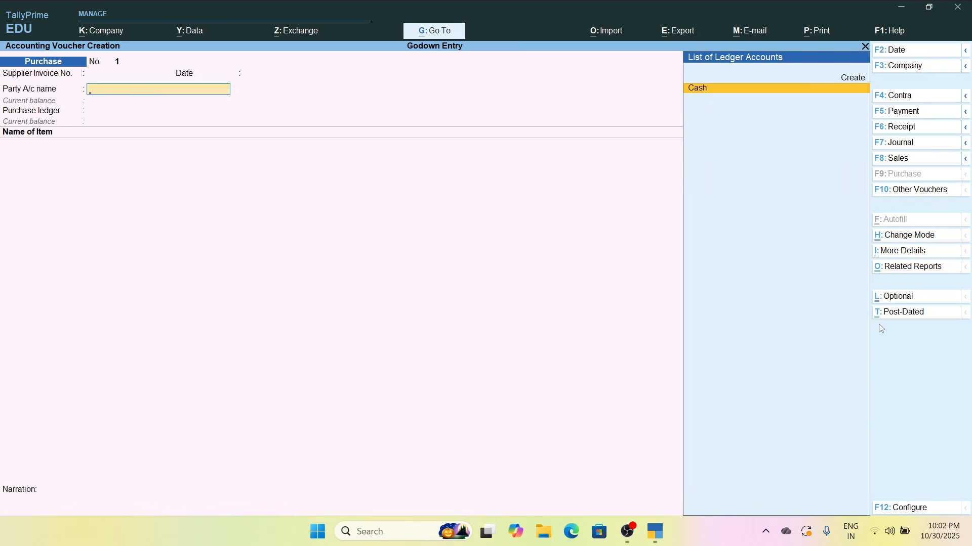
key("Return")
key("ctrl+a")
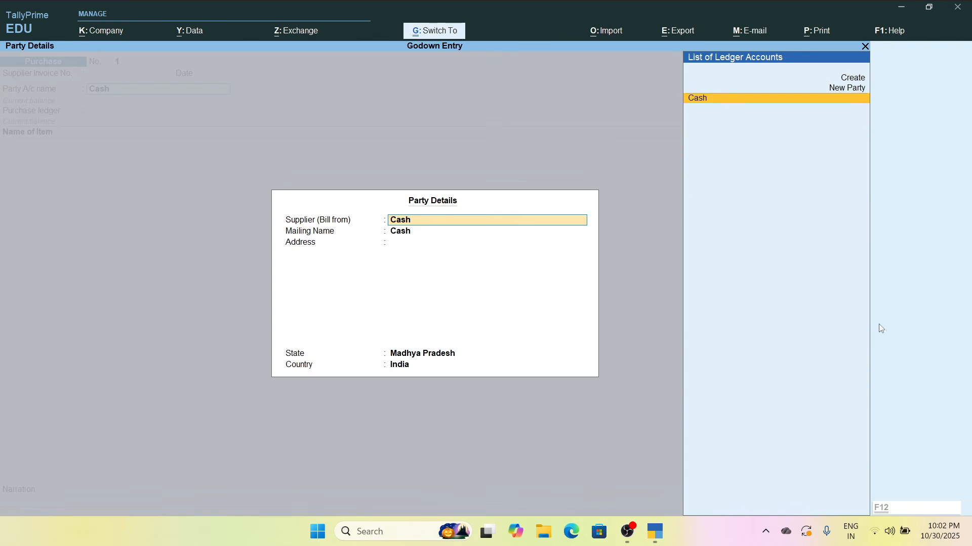
key("ctrl+a")
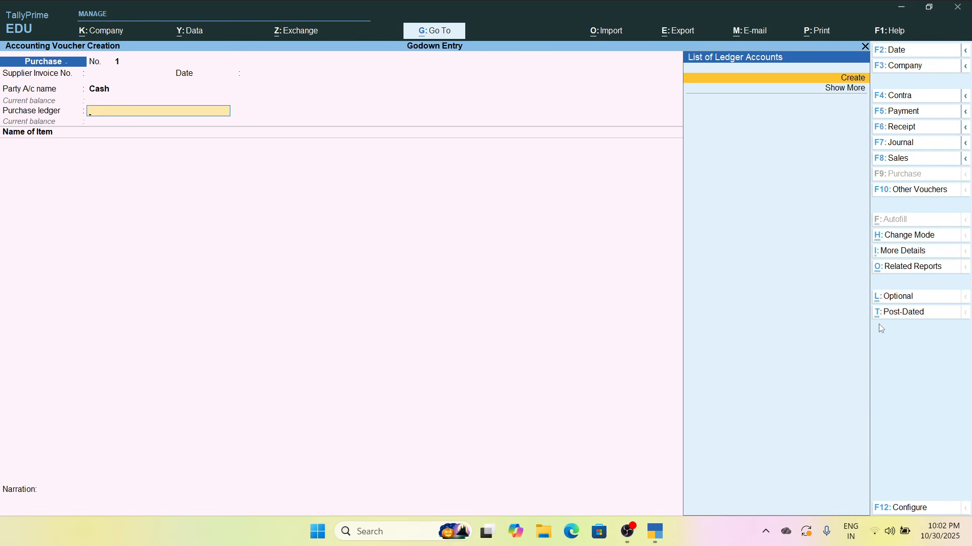
Create a ledger named Purchase Account under Purchase Accounts and use it as the voucher's purchase ledger
key("Return")
type("Purchase")
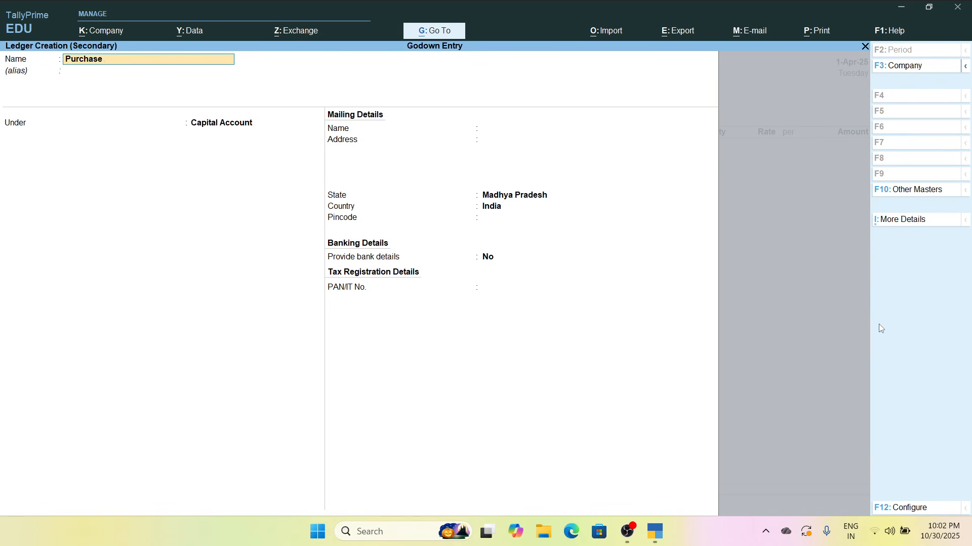
type(" Account")
key("Return")
type("Pur")
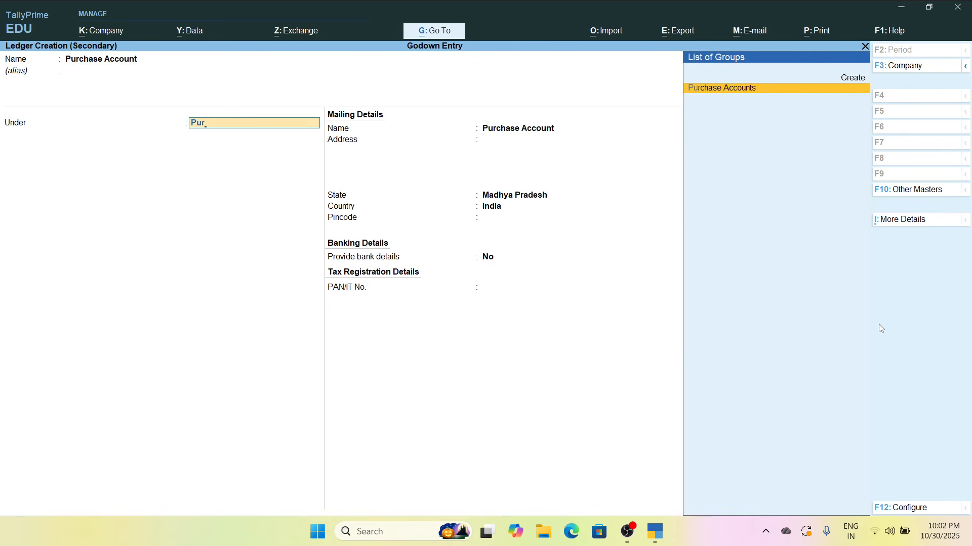
key("Return")
key("ctrl+a")
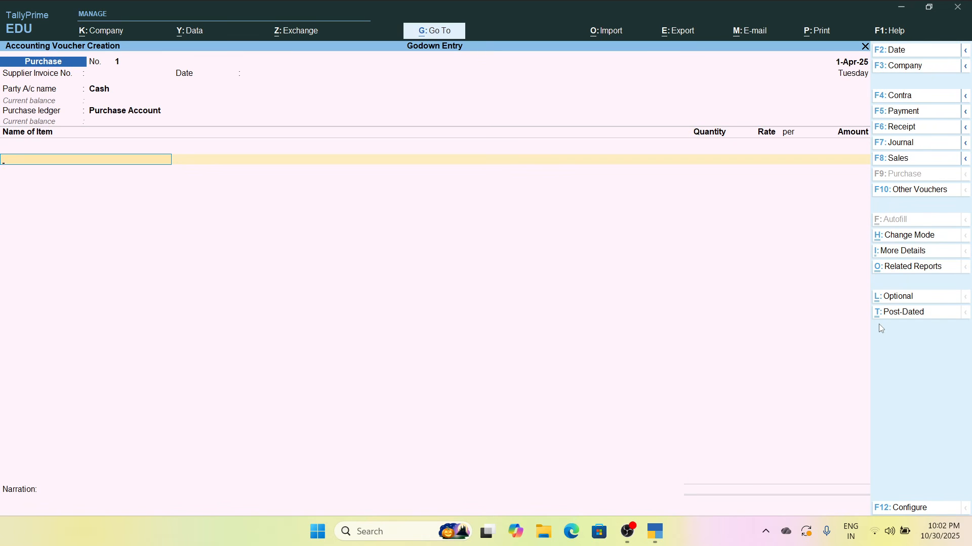
Add Rice as the purchased item and allocate it to the Ushaganj Godown location
type("Rice")
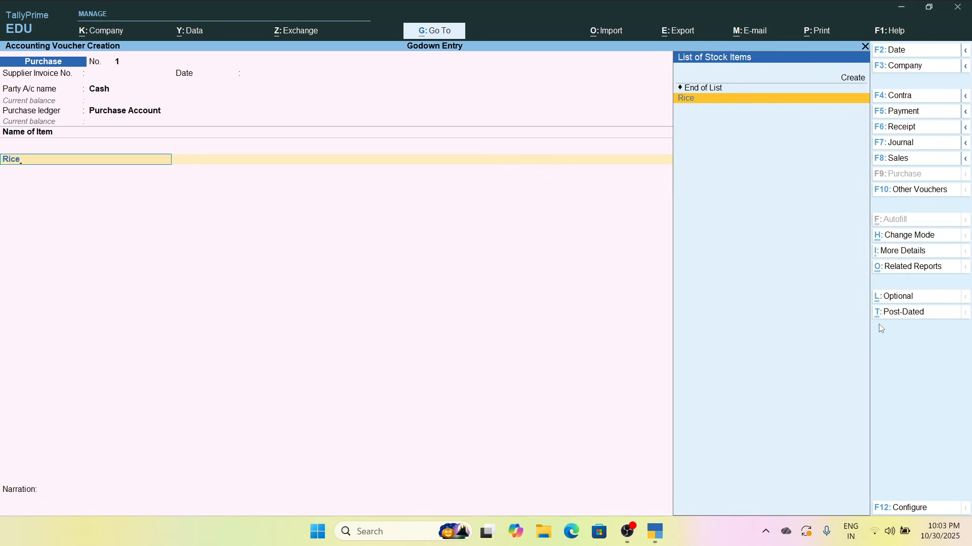
key("Return")
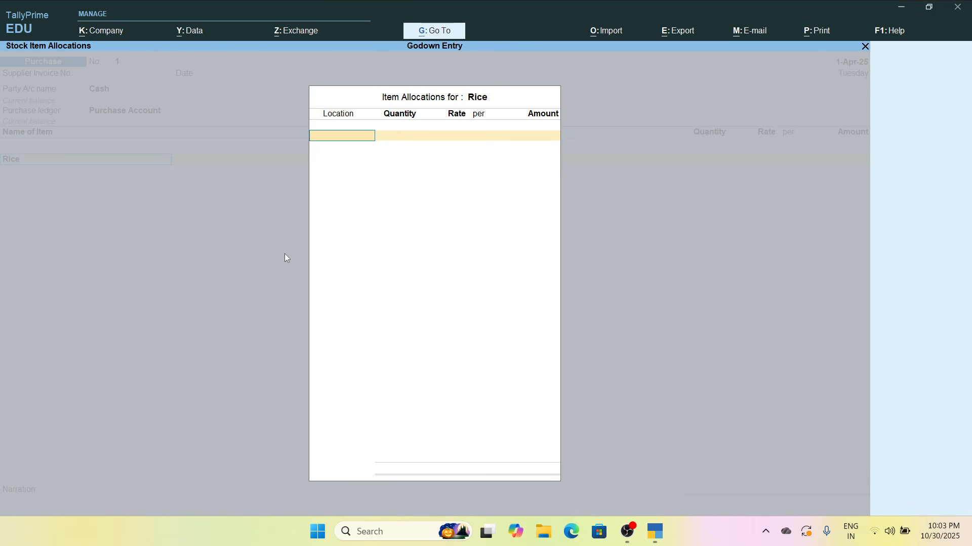
type("U")
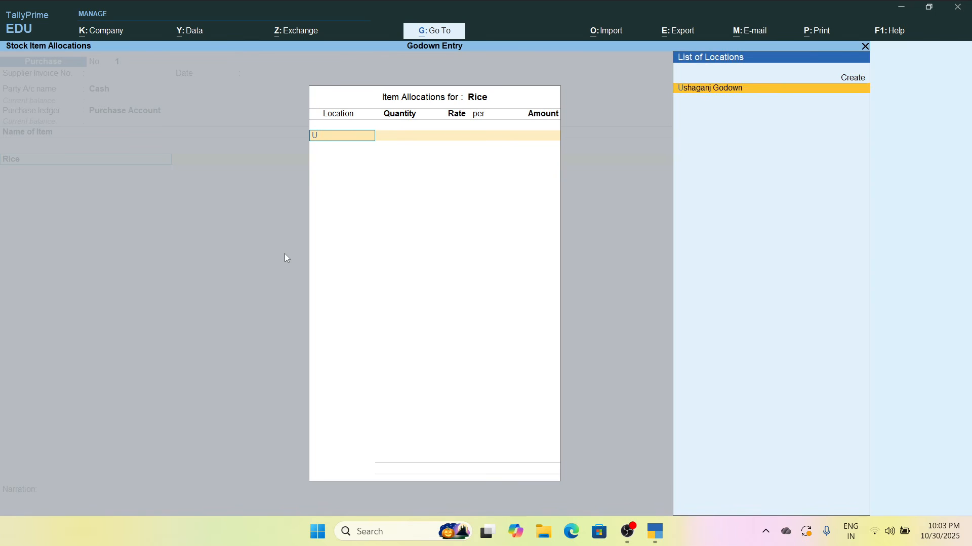
key("BackSpace")
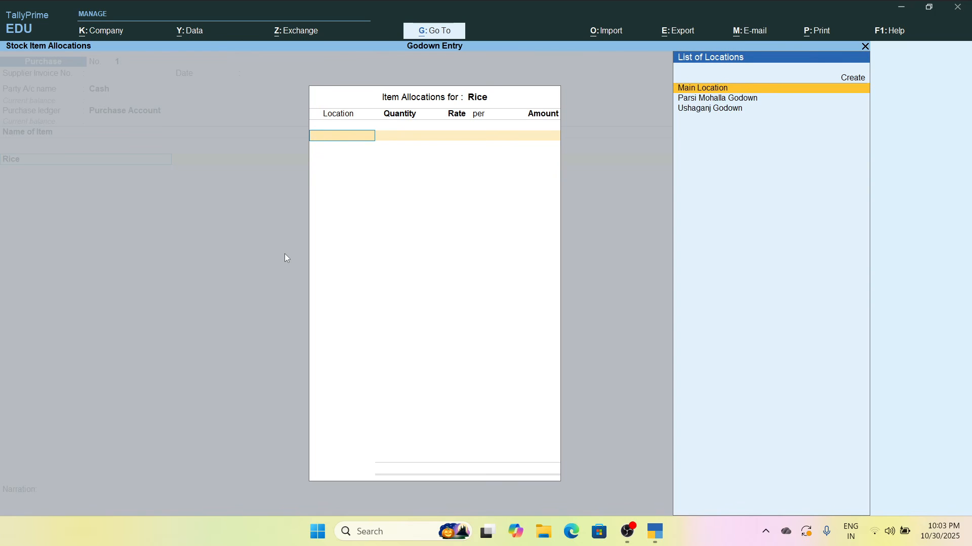
key("Down")
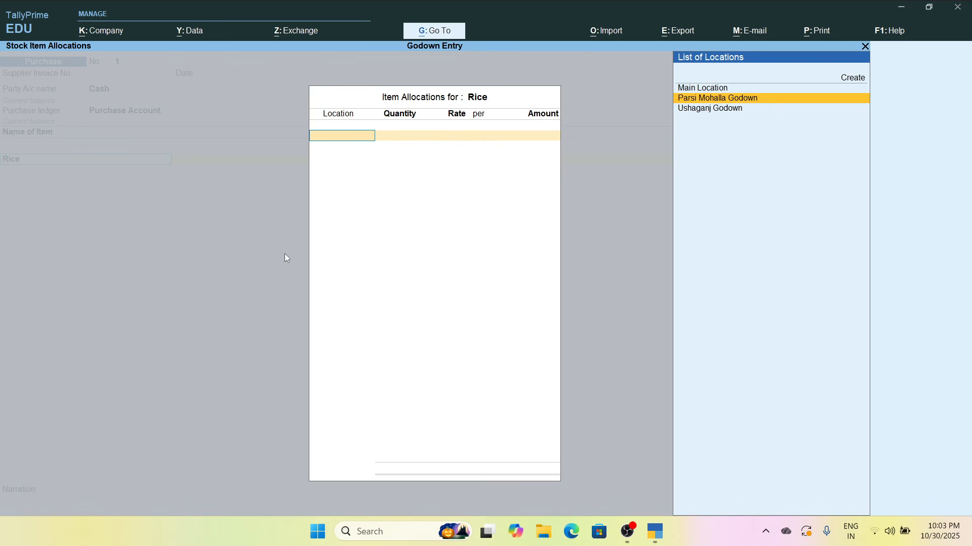
key("Up")
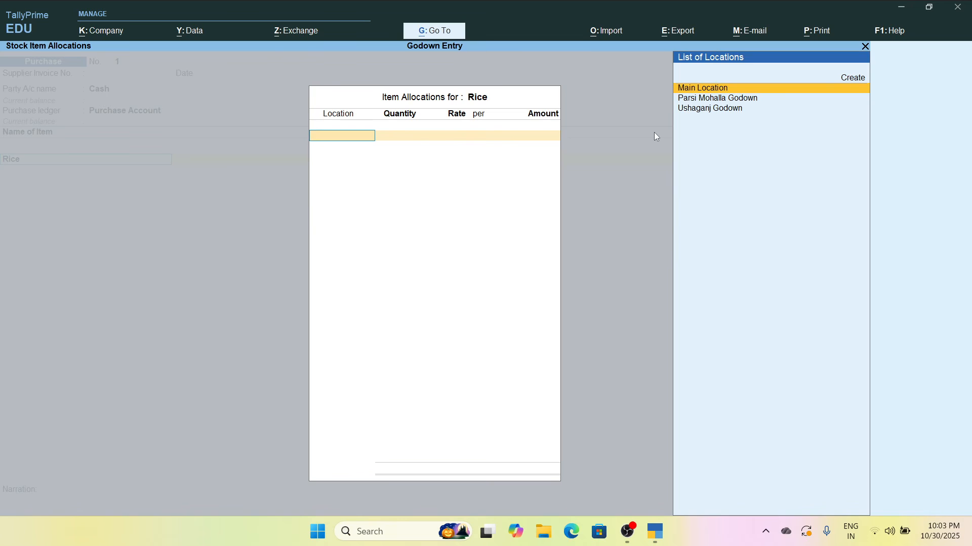
key("Down")
key("Down")
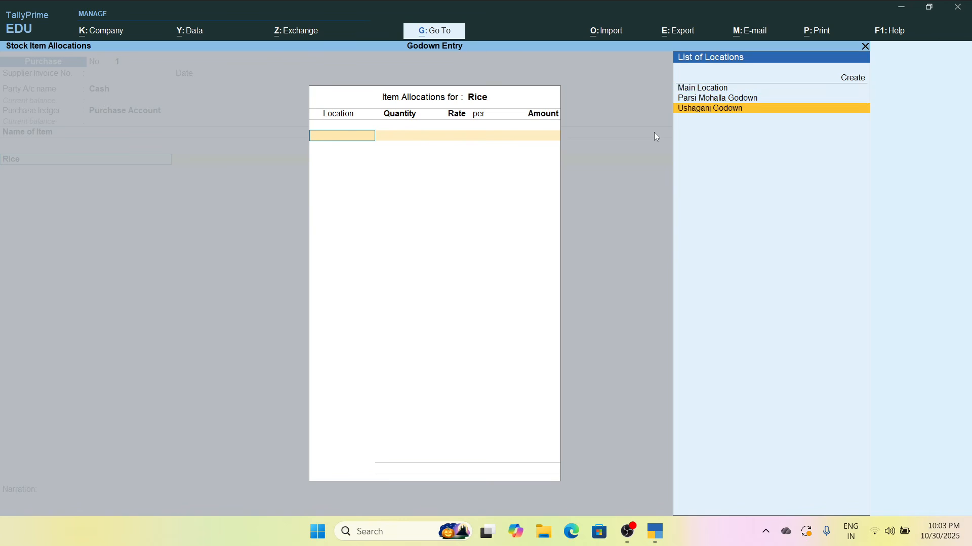
key("Return")
Enter 100 KG of Rice at a rate of 45 per KG for the godown allocation and save the purchase voucher
type("1")
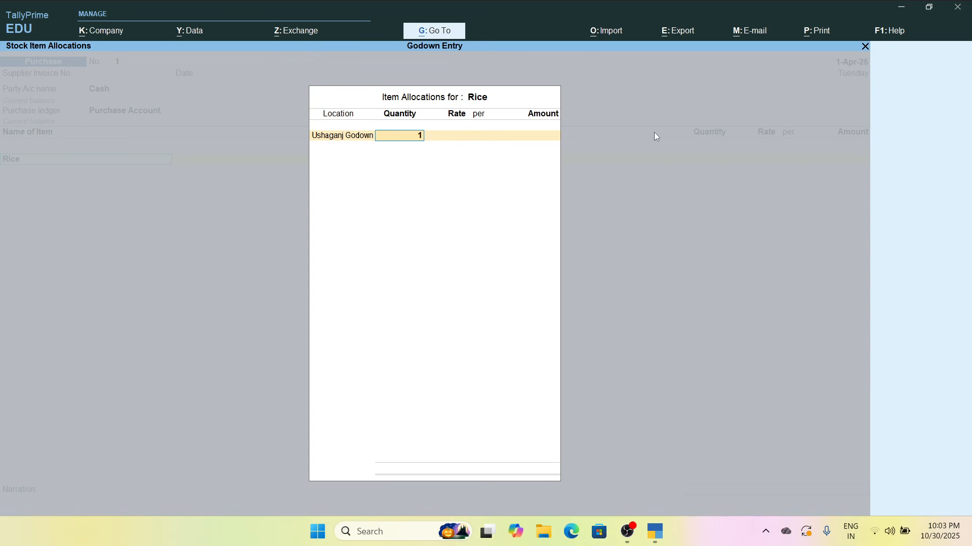
type("00")
key("Return")
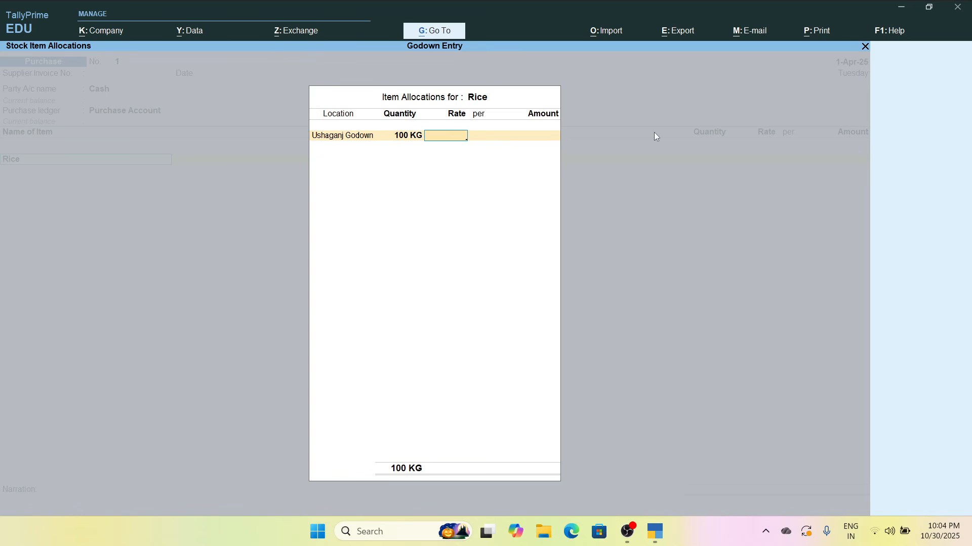
type("45")
key("Return")
key("Return")
key("Return")
key("Return")
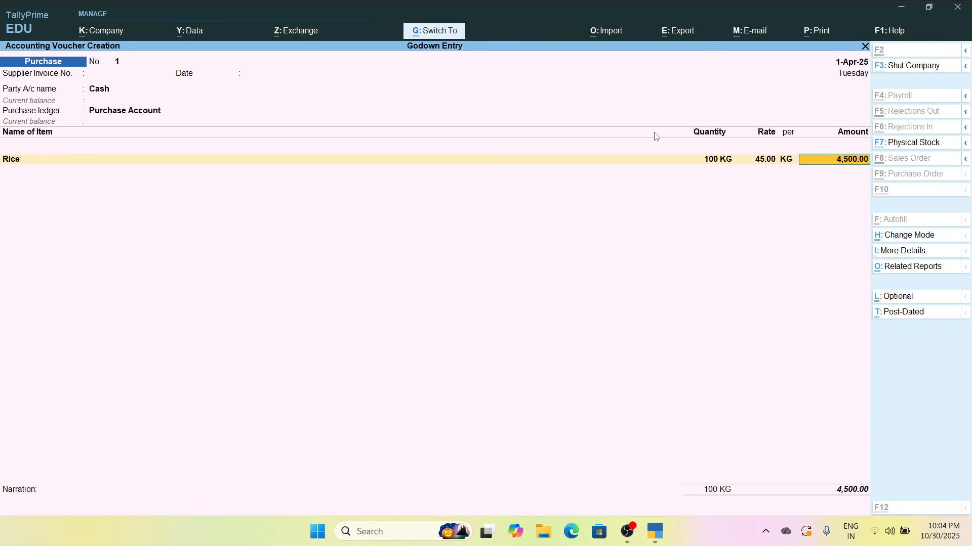
key("ctrl+a")
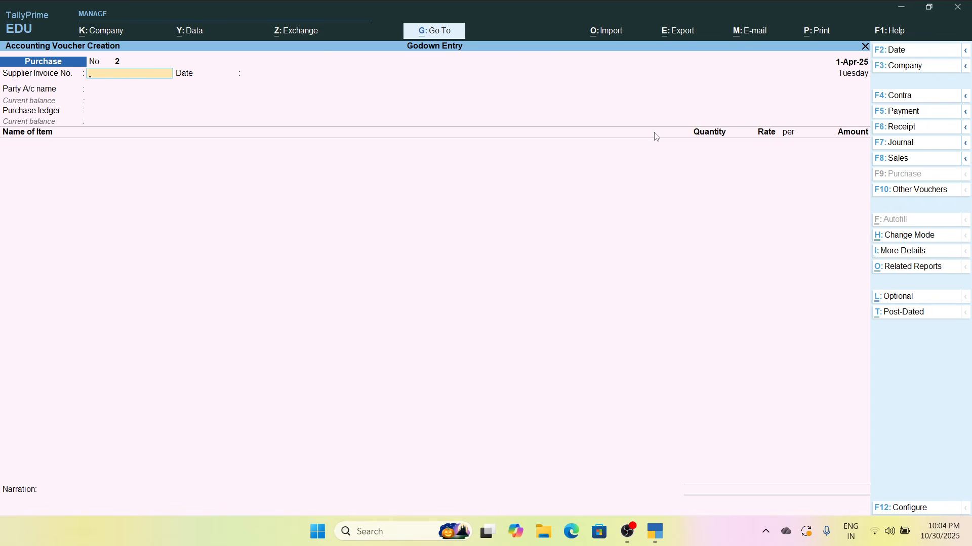
Leave voucher entry and open the Locations summary report from the inventory books
key("Escape")
key("Down")
key("Down")
key("Down")
key("Down")
key("Down")
key("Down")
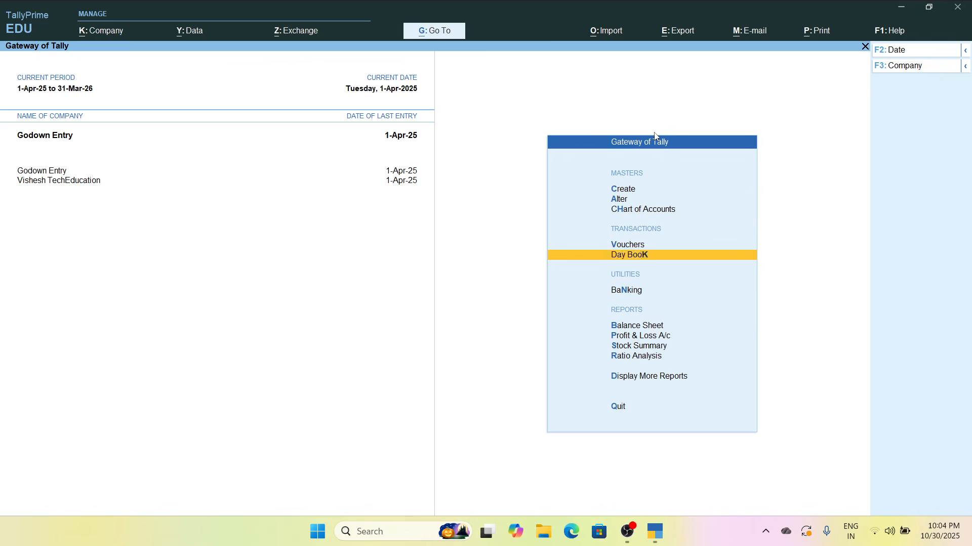
key("Down")
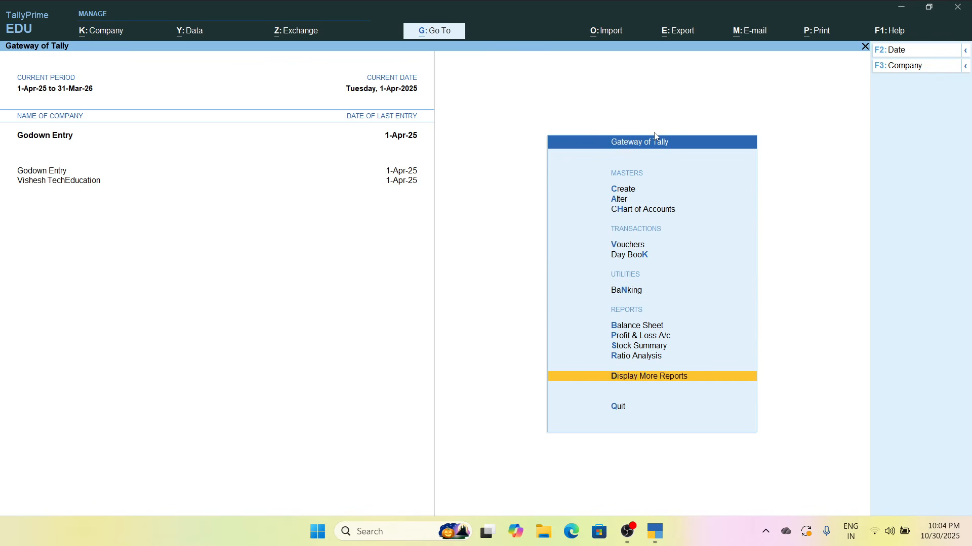
key("Return")
key("Down")
key("Down")
key("Down")
key("Down")
key("Down")
key("Down")
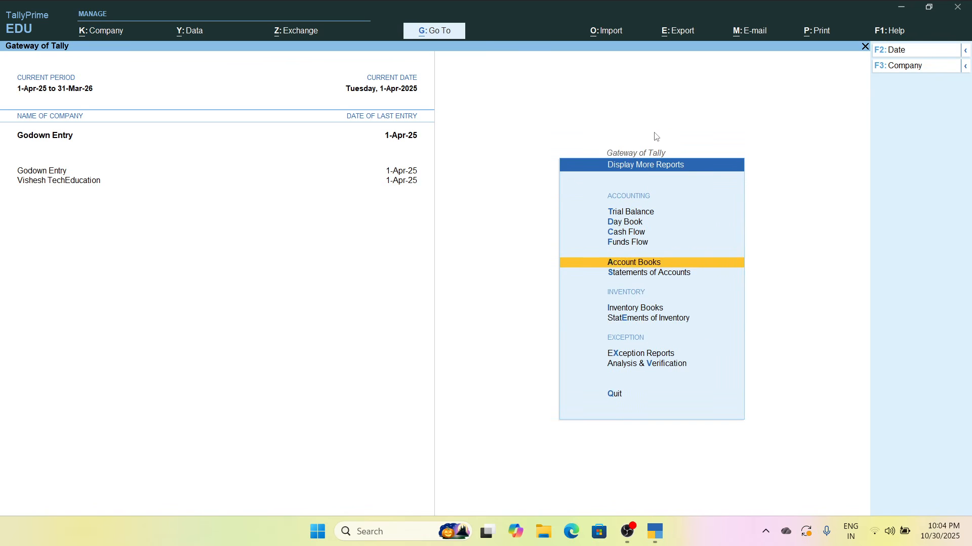
key("Return")
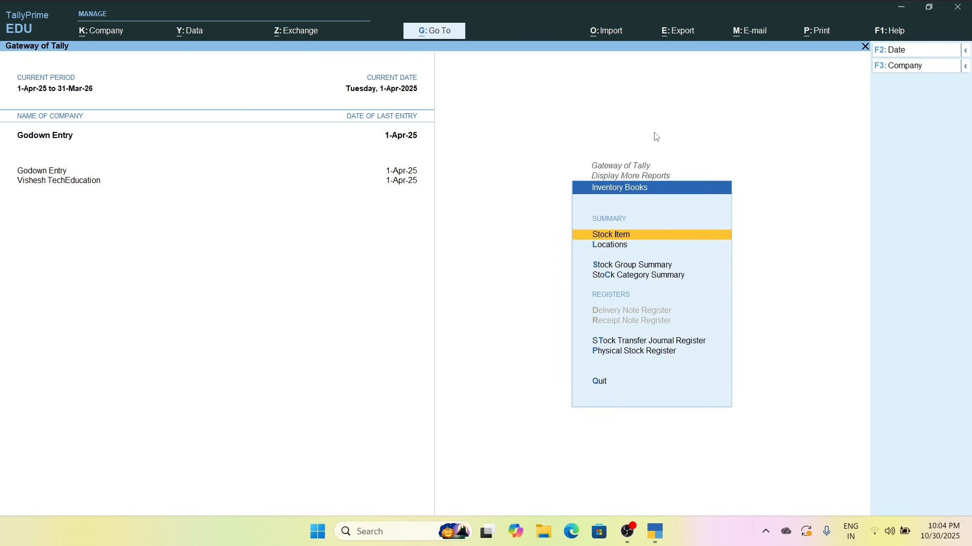
key("Down")
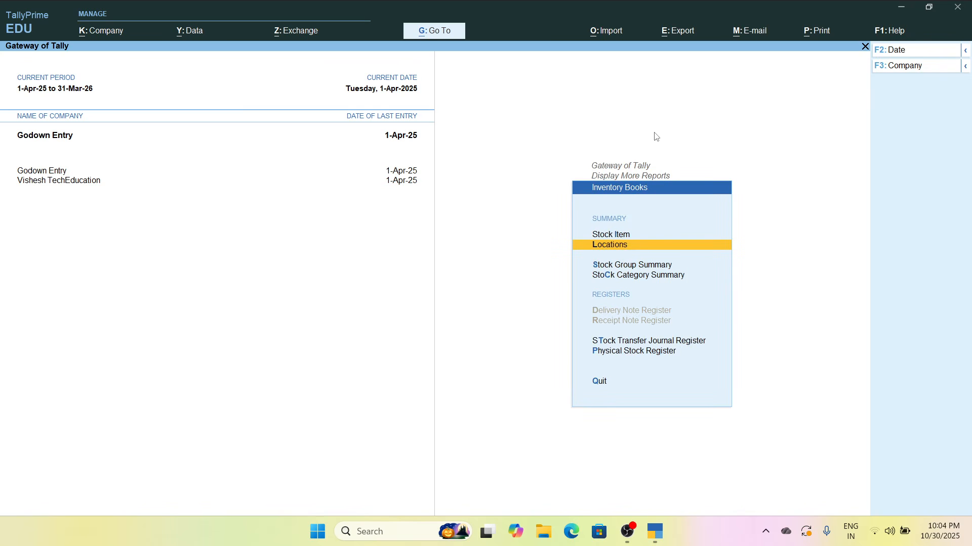
key("Return")
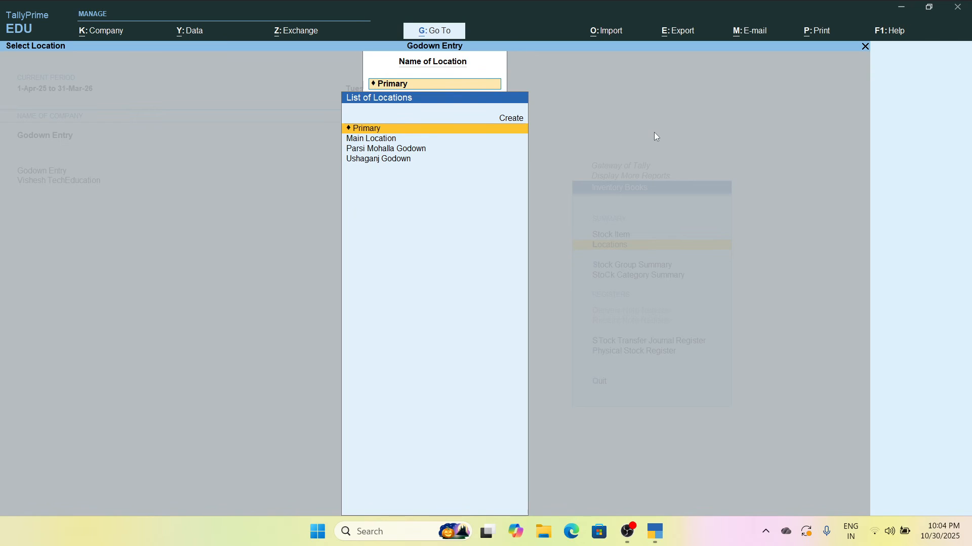
View the location summary for Ushaganj Godown and examine the stock items within its Grocery group
key("Down")
key("Down")
key("Down")
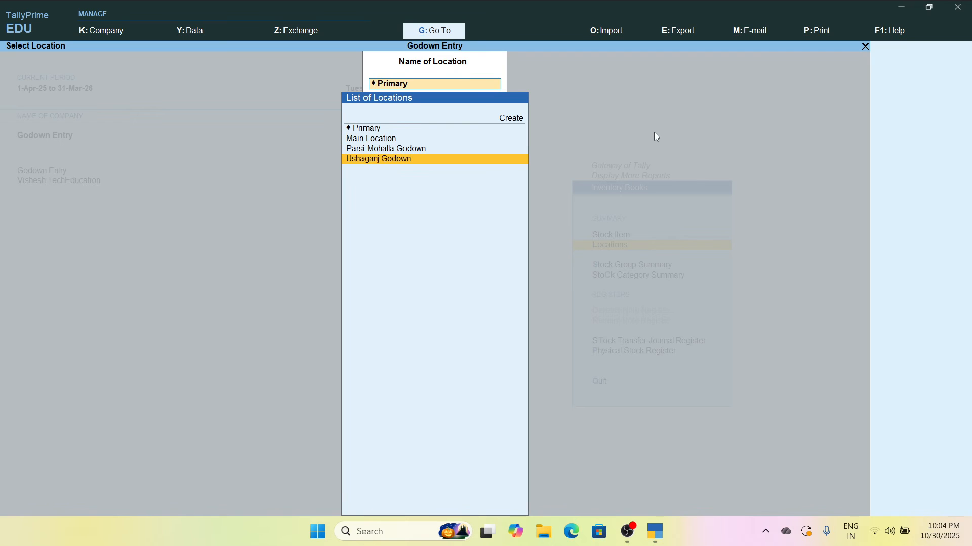
key("Return")
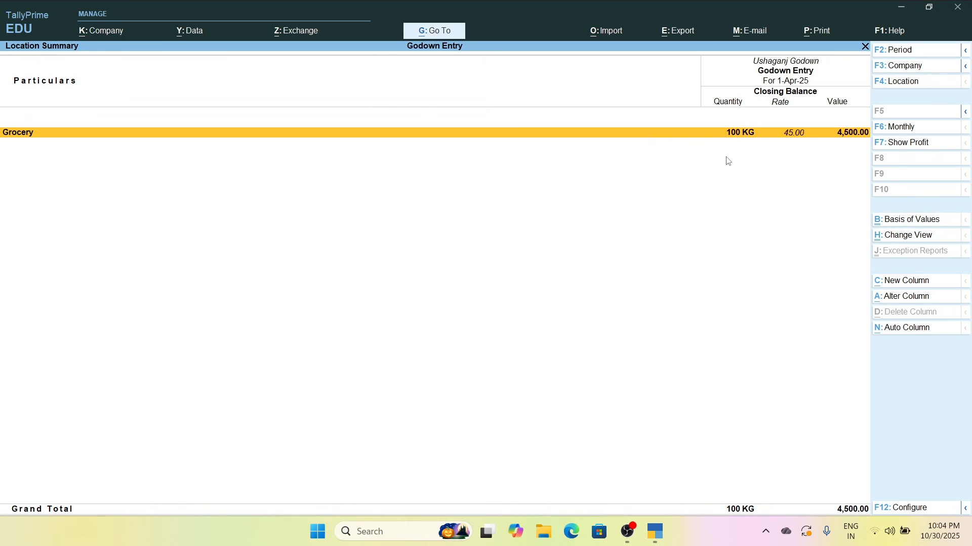
key("Return")
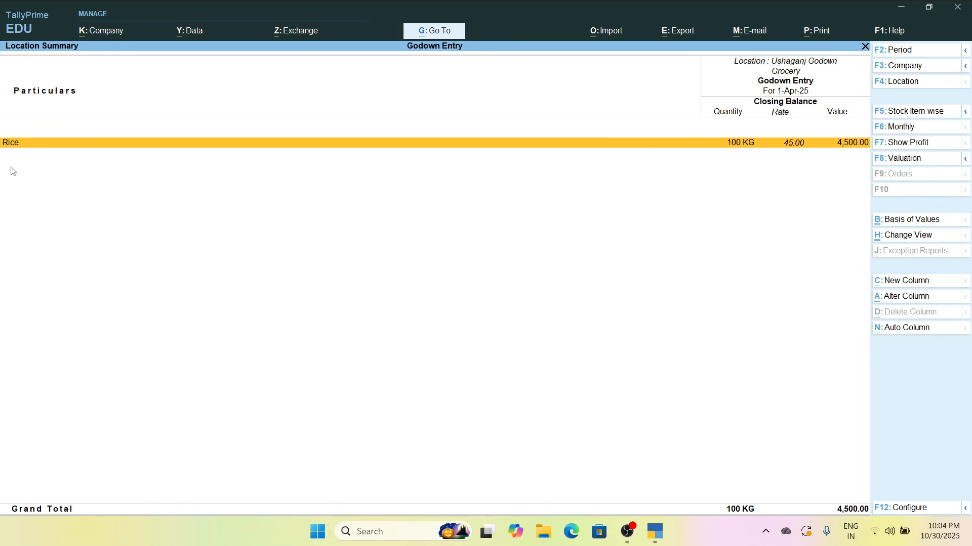
key("Escape")
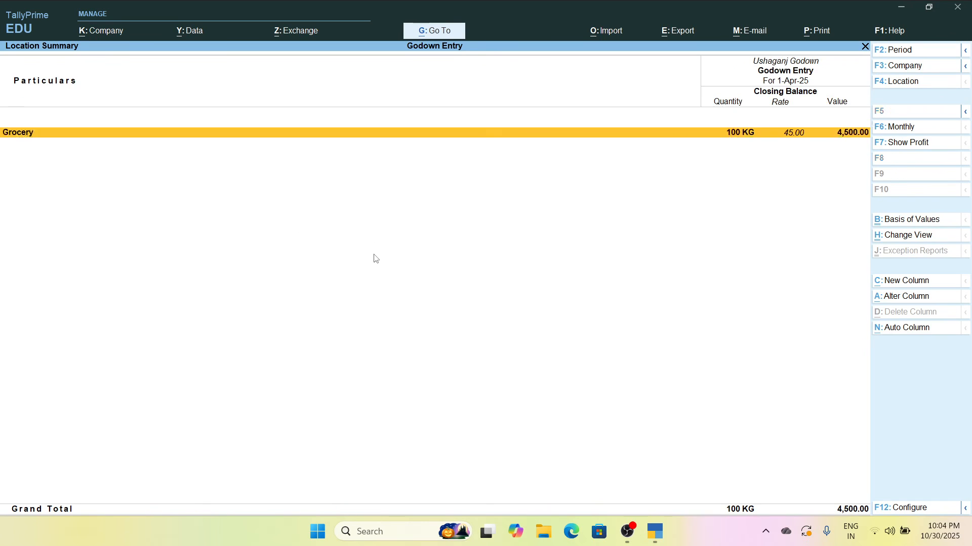
Check the location summaries of Parsi Mohalla Godown and Main Location for stock
key("Escape")
key("Up")
key("Return")
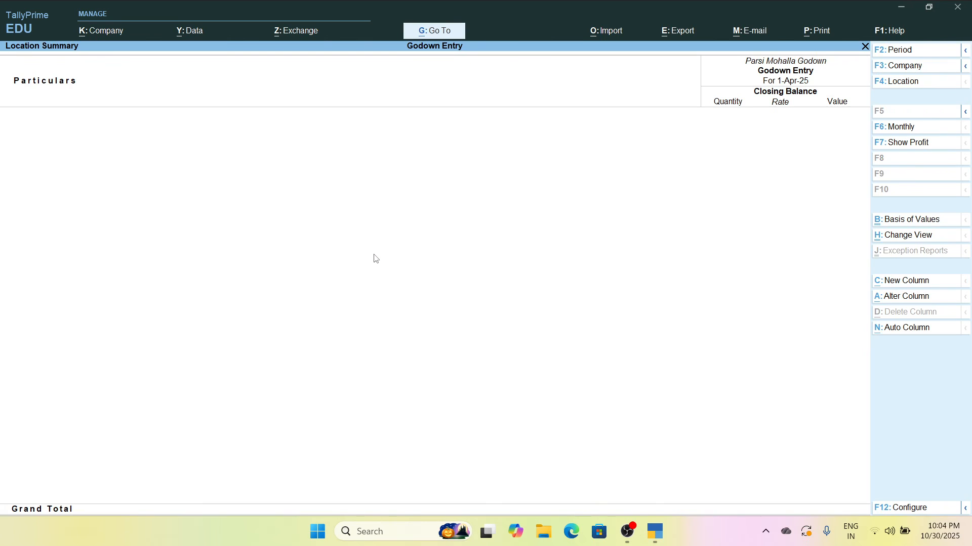
key("Escape")
key("Up")
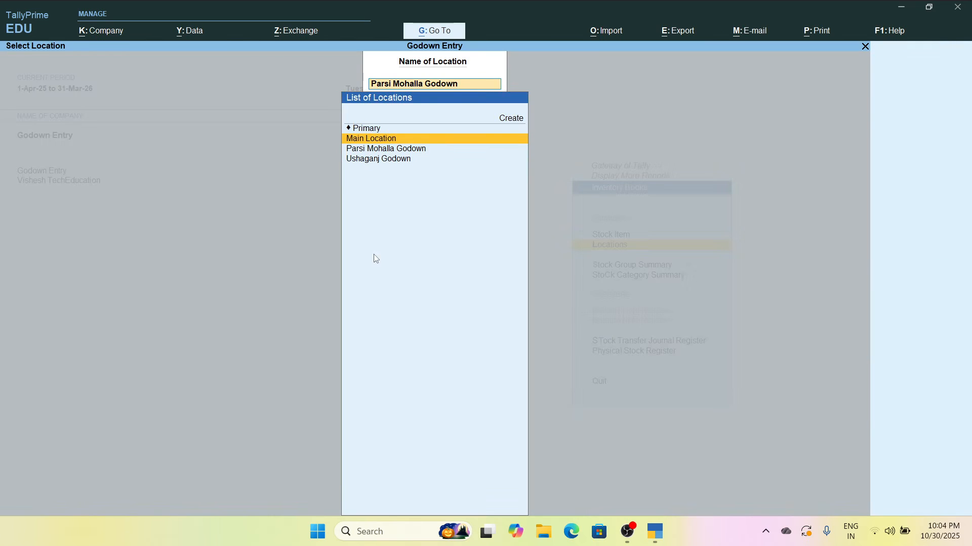
key("Return")
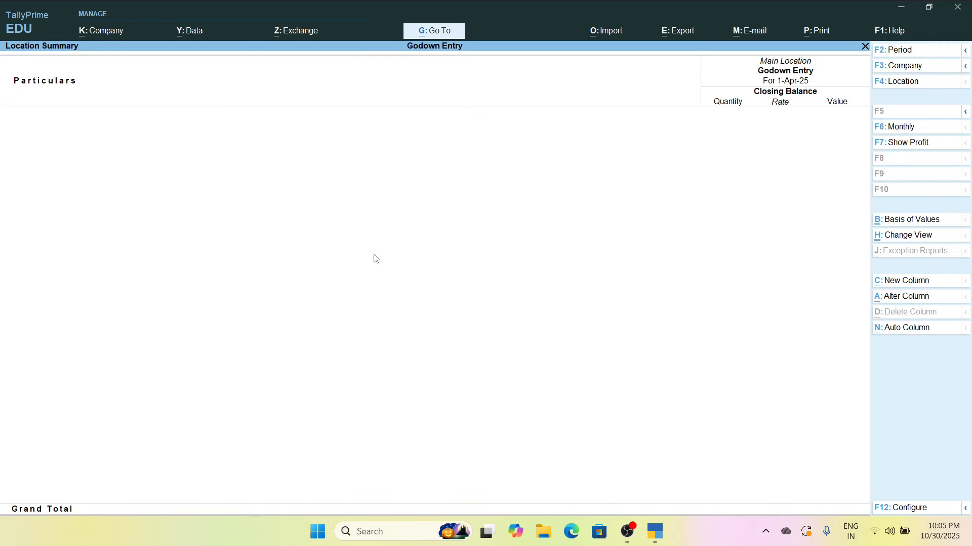
Leave the location summary reports and open voucher entry for a new purchase voucher
key("Escape")
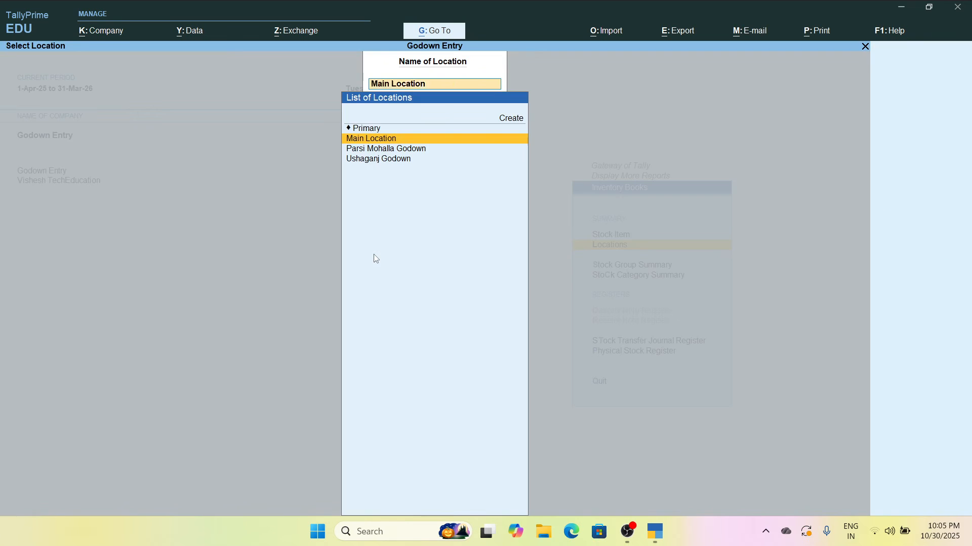
key("Escape")
key("Escape")
key("Escape")
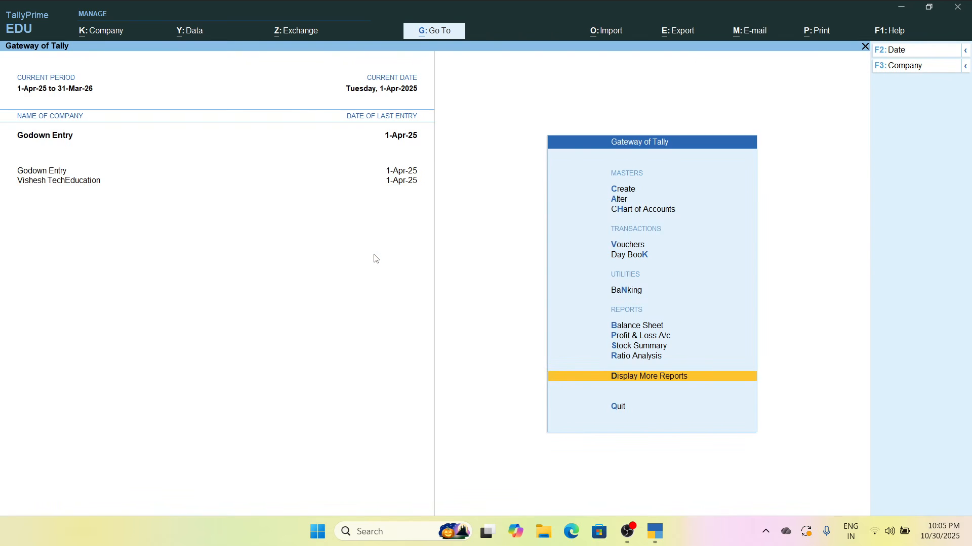
key("Up")
key("Up")
key("Up")
key("Up")
key("Up")
key("Up")
key("Up")
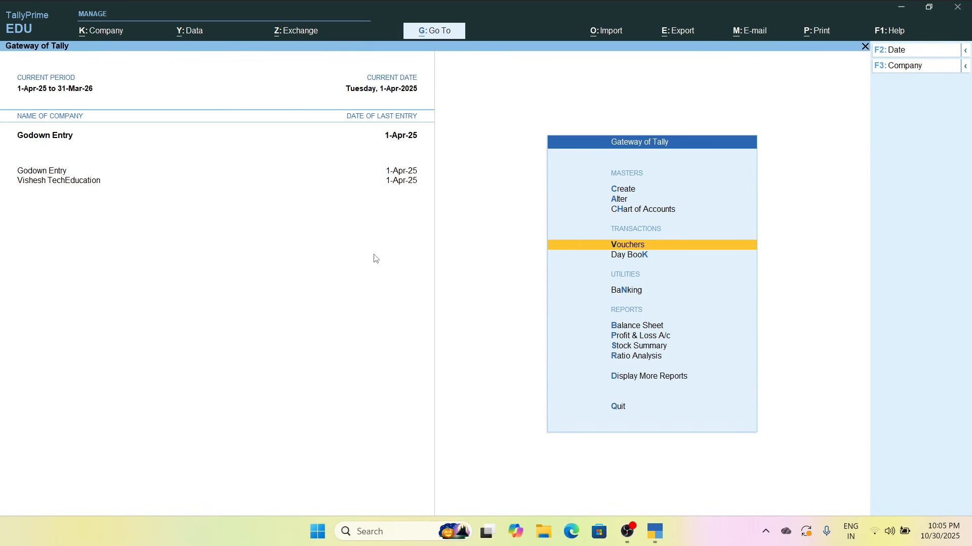
key("Return")
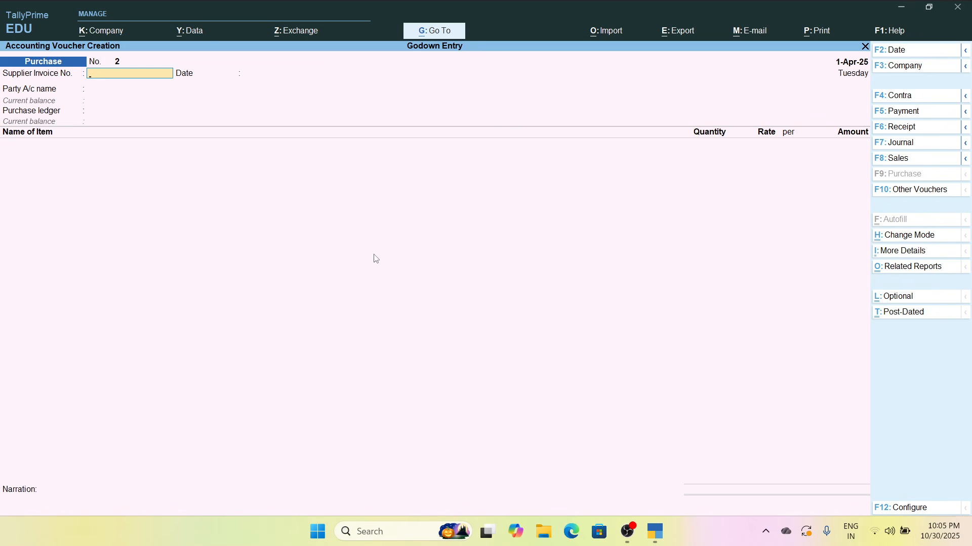
Fill the purchase voucher with Cash as the party account, Purchase Account as the ledger and Rice as the stock item
key("Return")
key("Return")
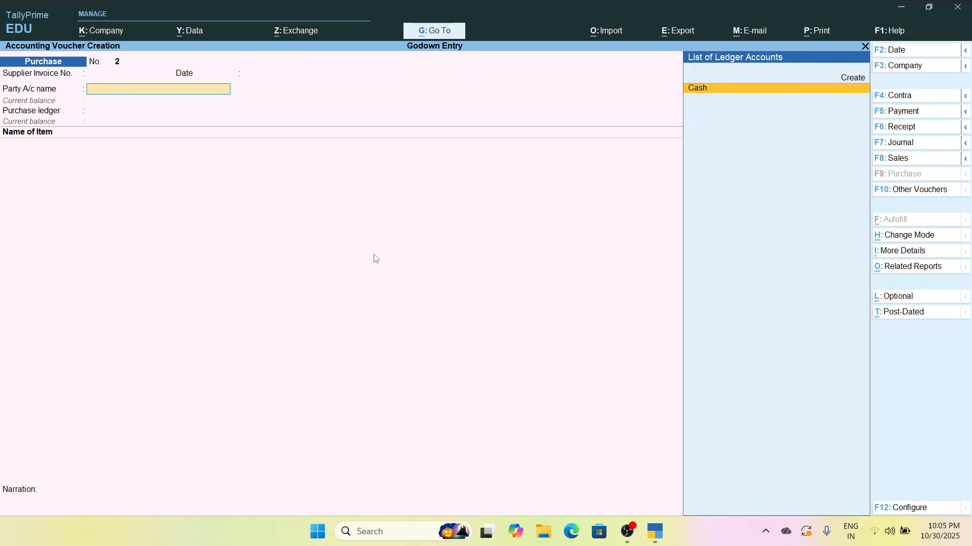
key("Return")
key("ctrl+a")
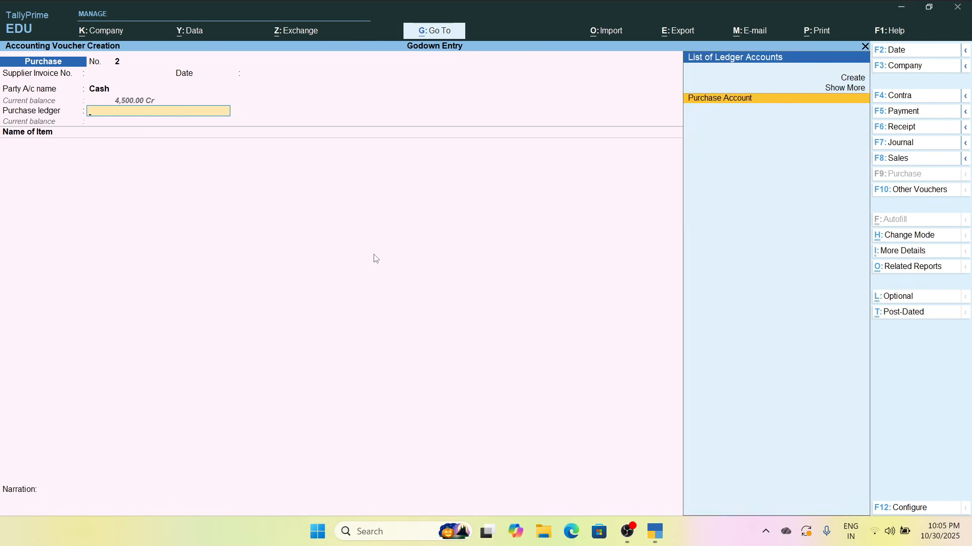
key("Return")
type("R")
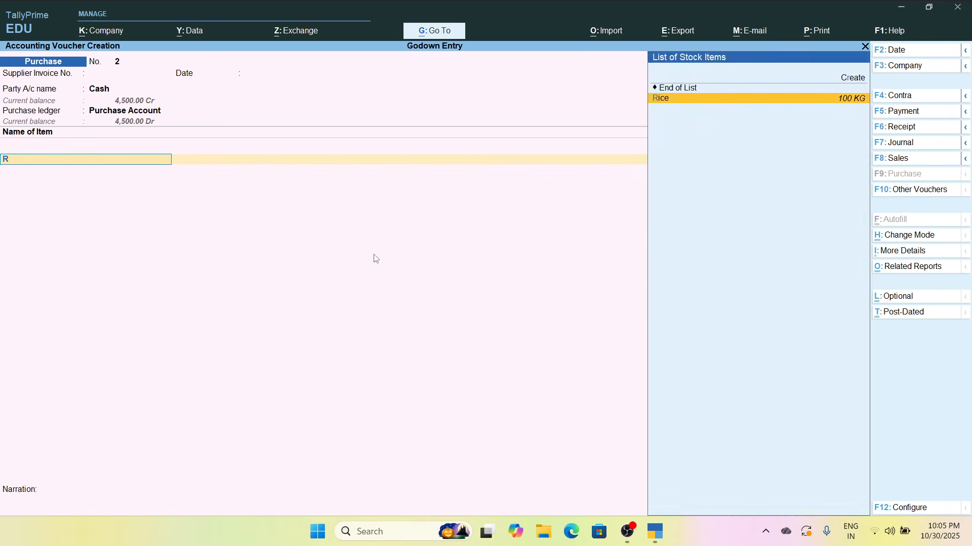
key("Return")
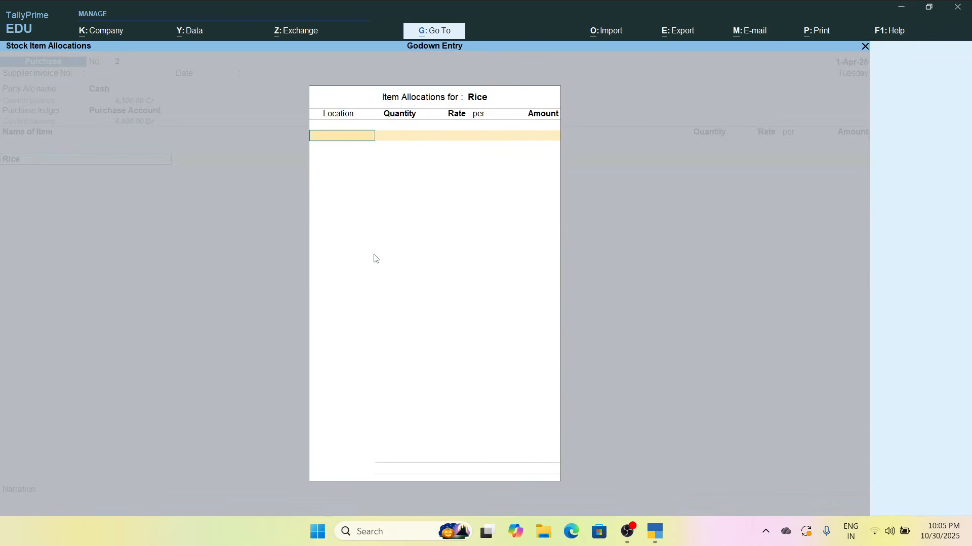
Allocate 50 KG of Rice to Parsi Mohalla Godown at a rate of 45 per KG
type("Par")
key("Return")
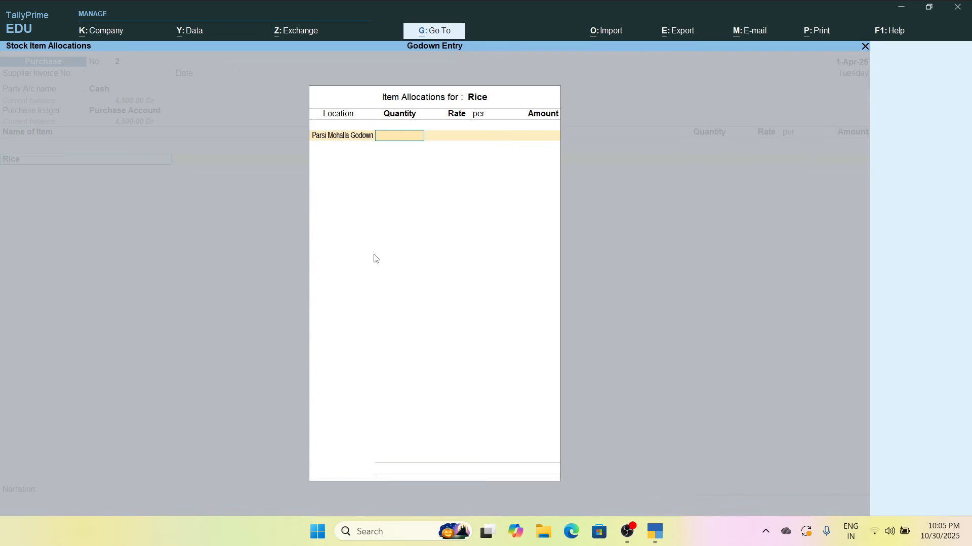
type("50")
key("Return")
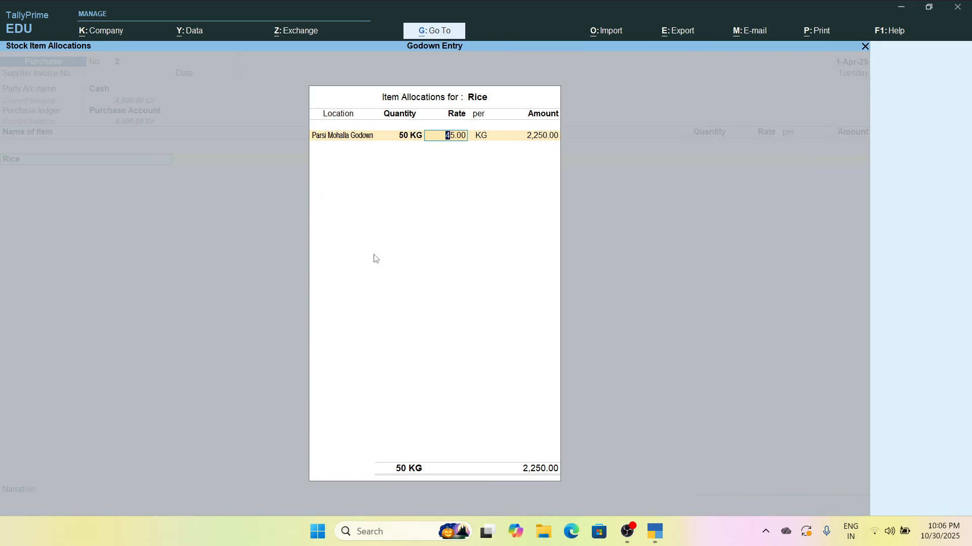
key("Return")
key("Return")
key("Return")
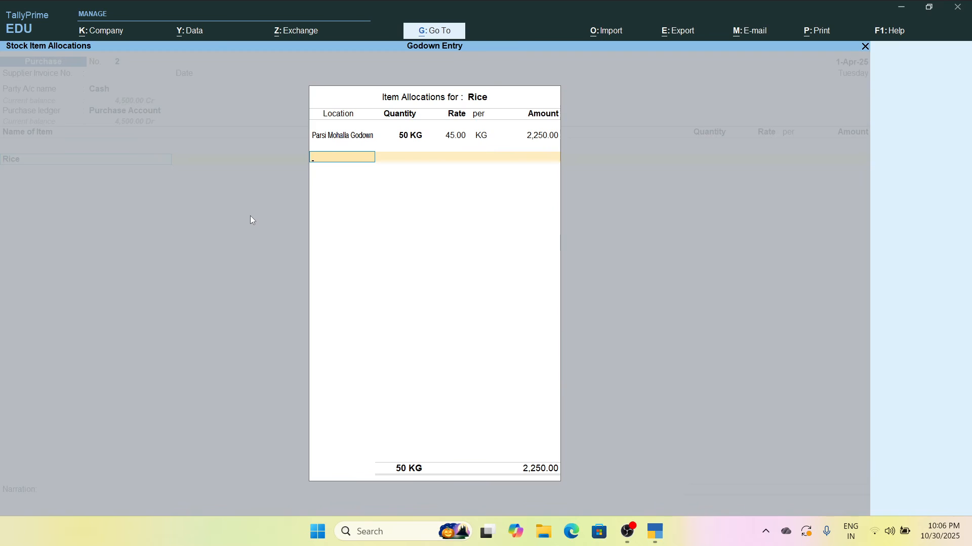
Allocate another 50 KG of Rice to Main Location at 45 per KG and save the purchase voucher
type("Mai")
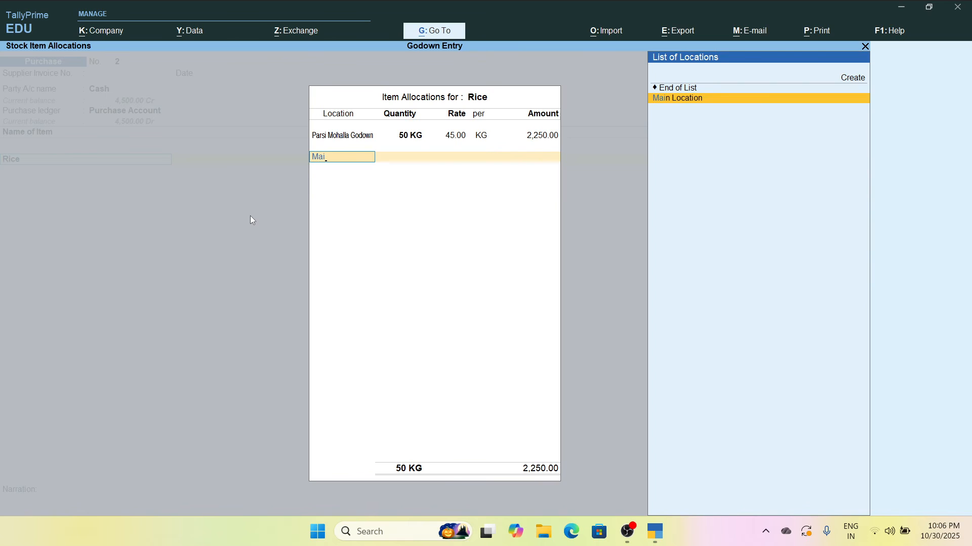
key("Return")
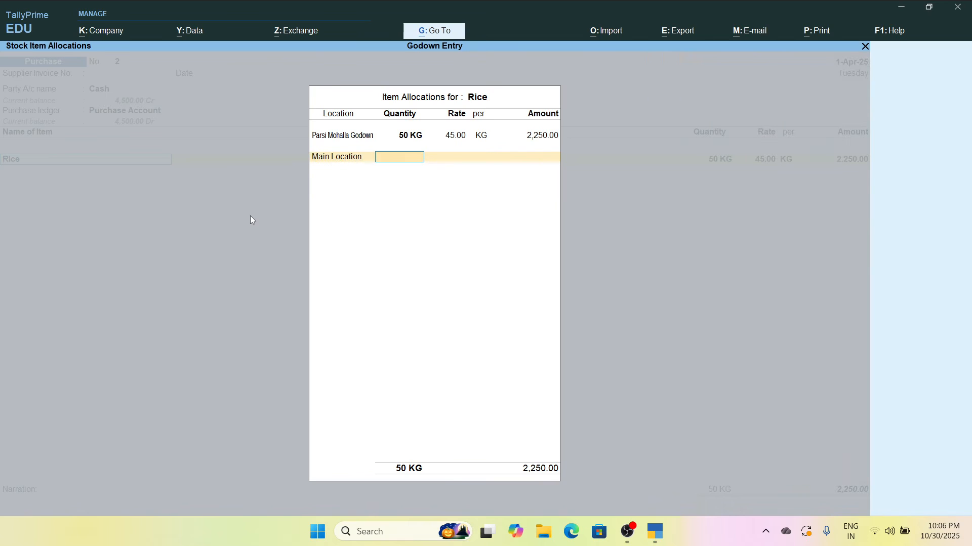
type("50")
key("Return")
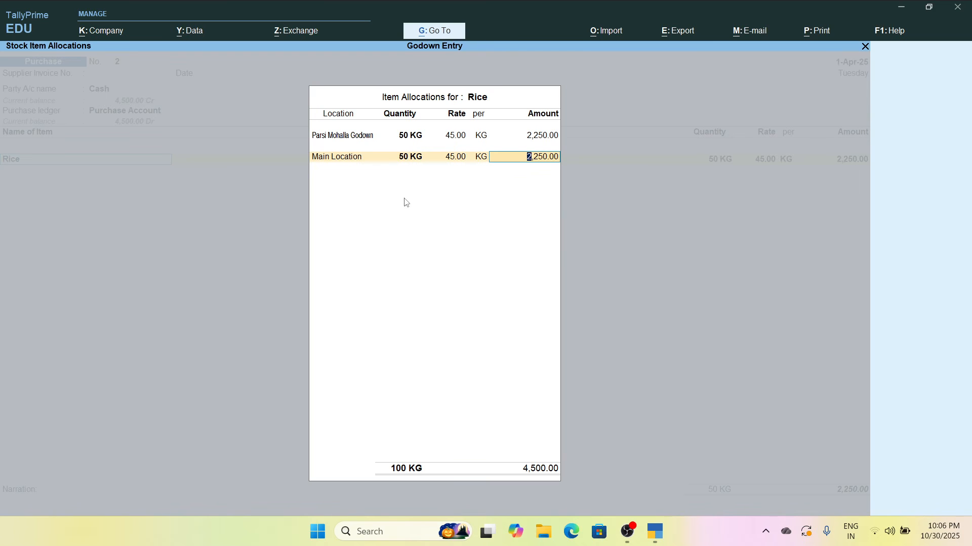
key("Return")
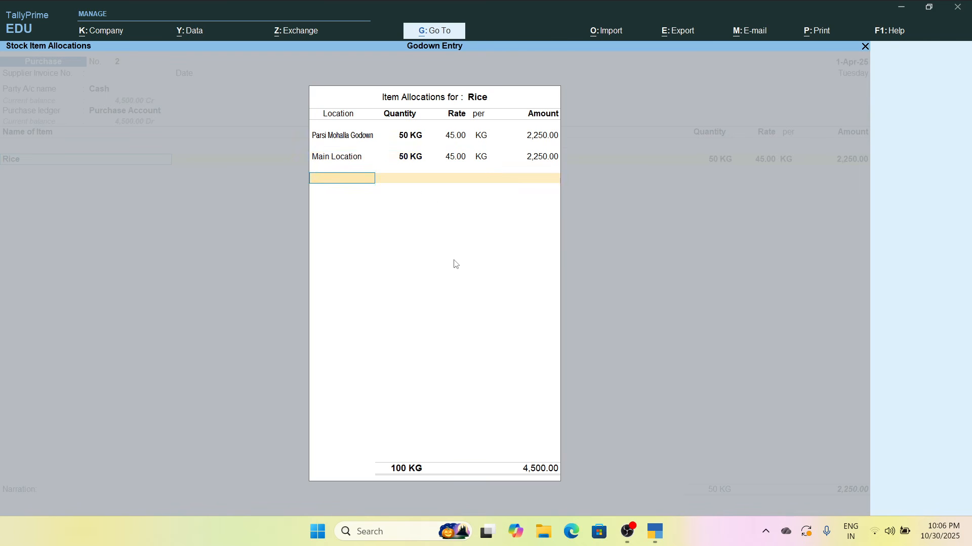
key("Return")
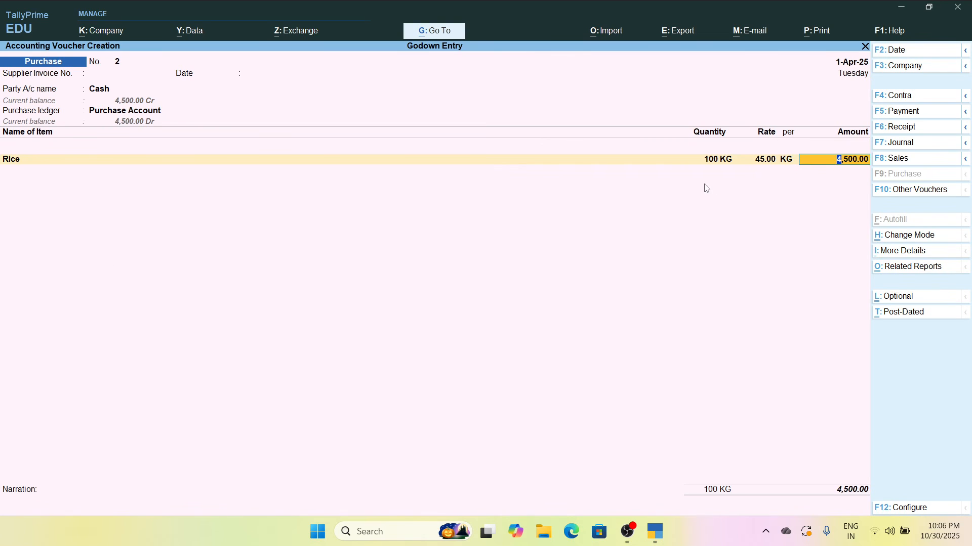
key("ctrl+a")
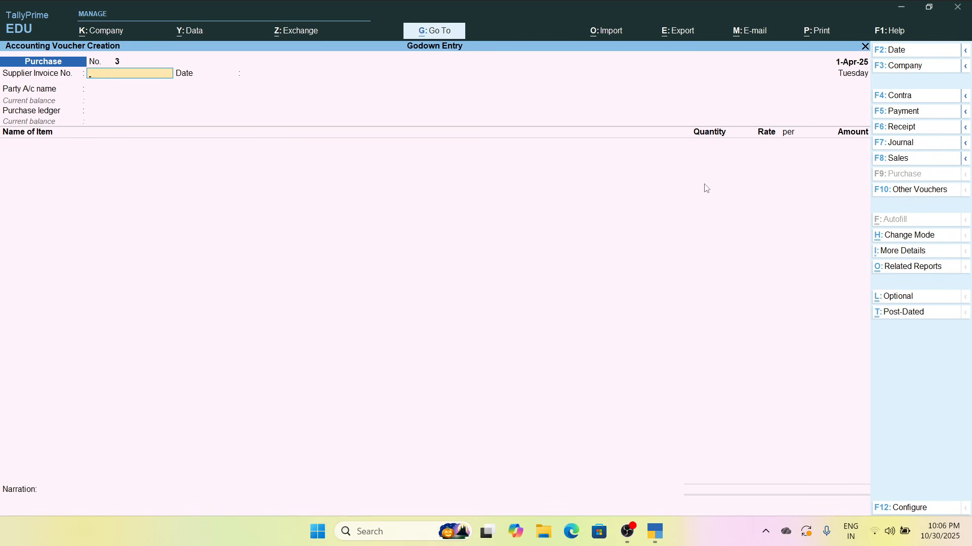
Leave voucher entry and open the Locations summary from the inventory books to choose a location
key("Escape")
key("Down")
key("Down")
key("Down")
key("Down")
key("Down")
key("Down")
key("Down")
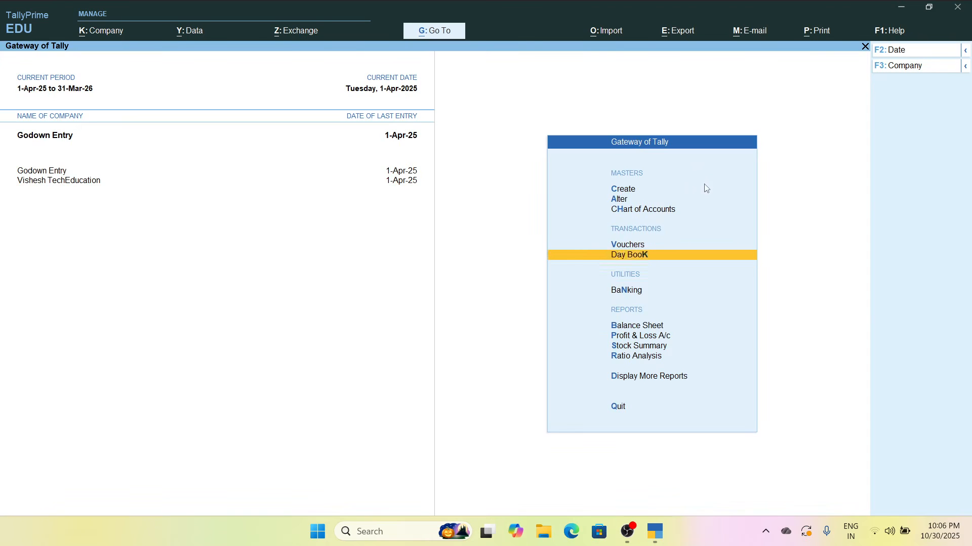
key("Return")
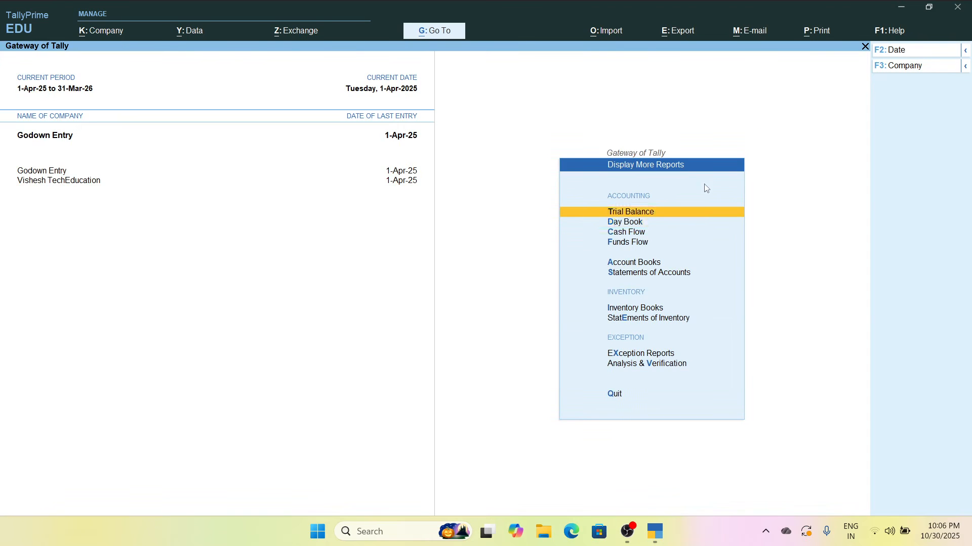
key("Down")
key("Down")
key("Down")
key("Down")
key("Down")
key("Down")
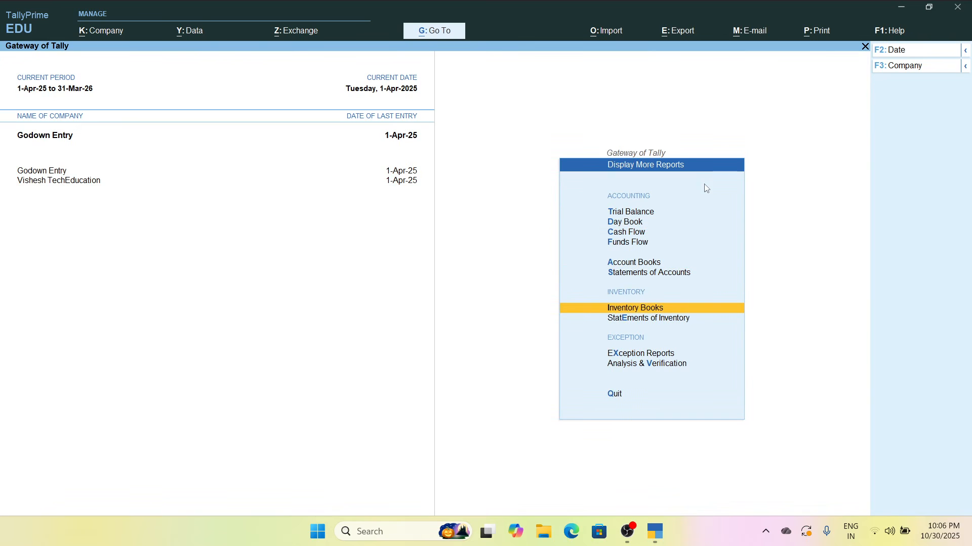
key("Return")
key("Down")
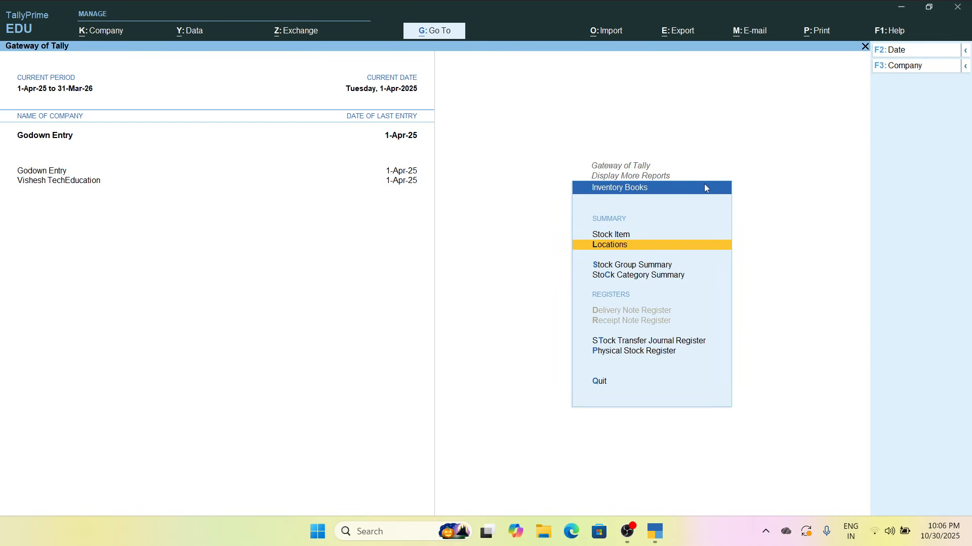
key("Return")
View the location summary for Main Location and check the stock items in its Grocery group
key("Down")
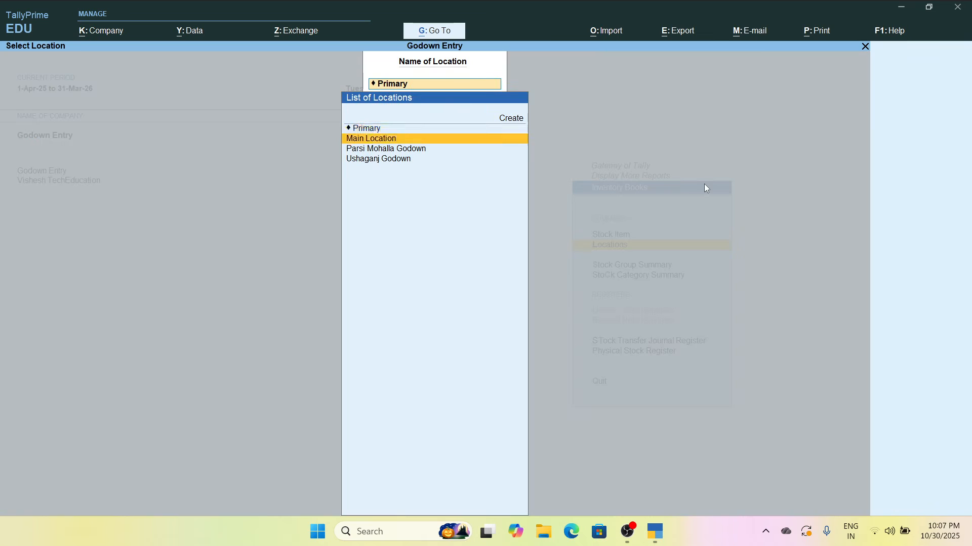
key("Return")
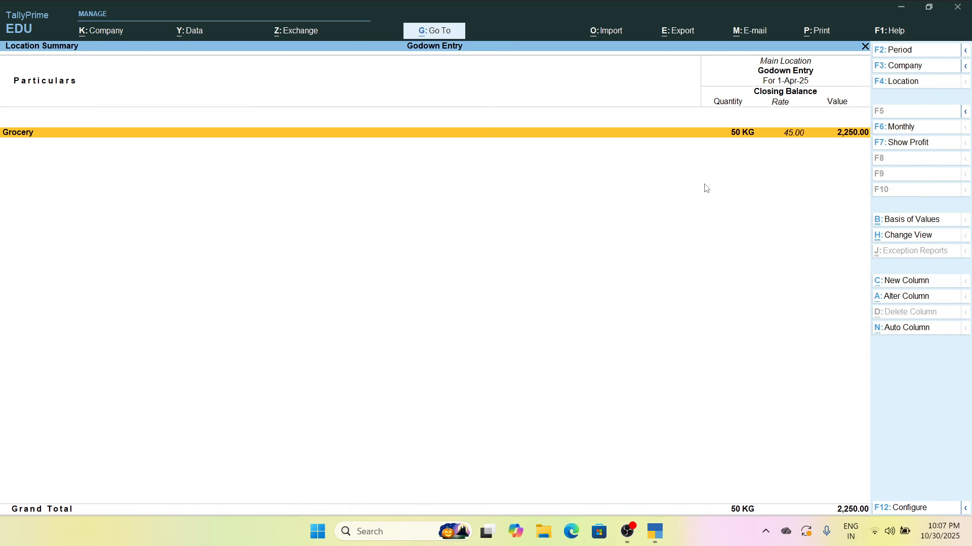
key("Return")
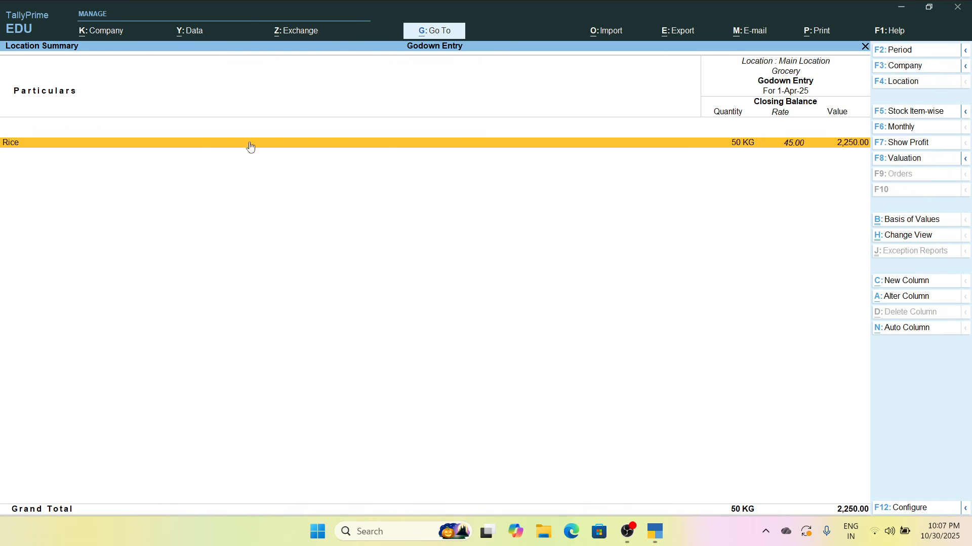
key("Escape")
Switch the location summary to Parsi Mohalla Godown and check the stock items in its Grocery group
key("F4")
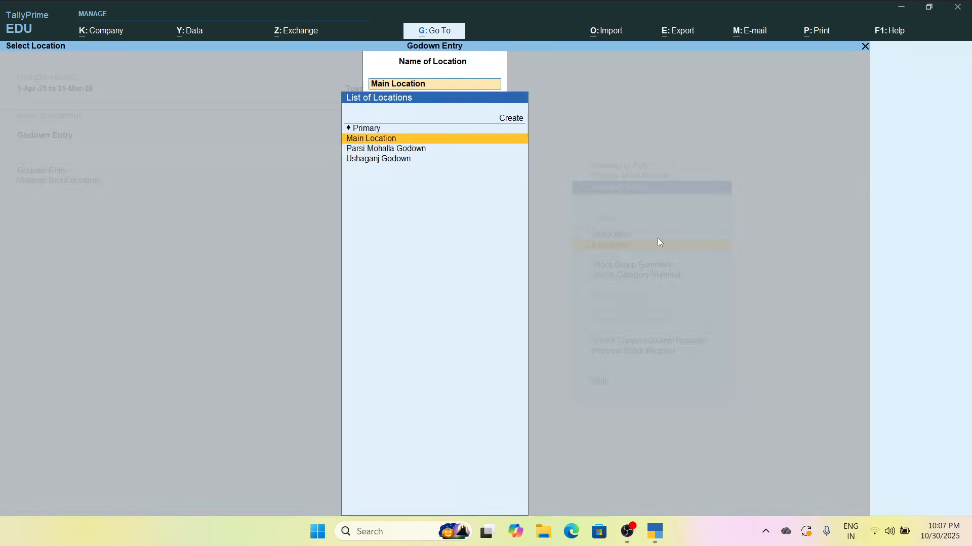
key("Down")
key("Return")
key("Return")
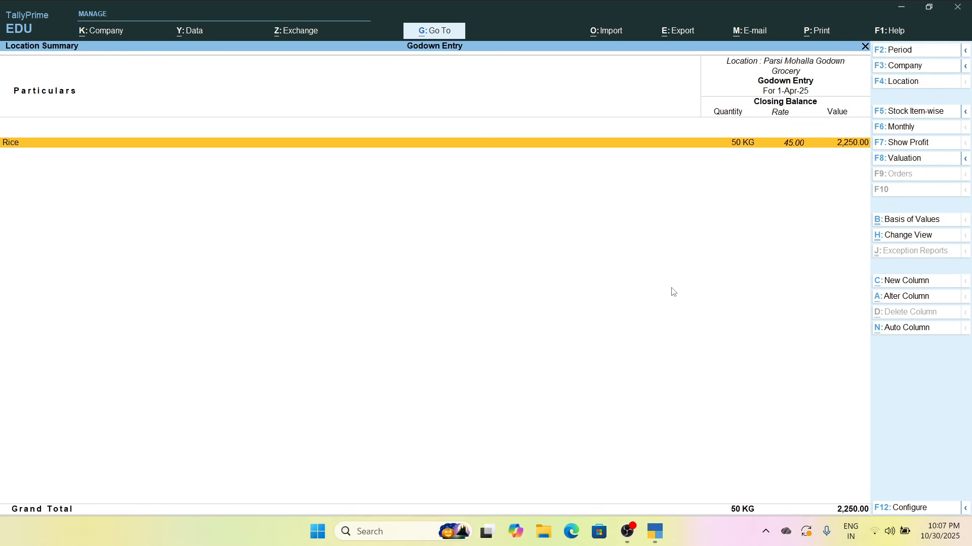
key("Escape")
Check the Grocery stock items held in Ushaganj Godown and dismiss the notification suggestion
key("F4")
key("Down")
key("Return")
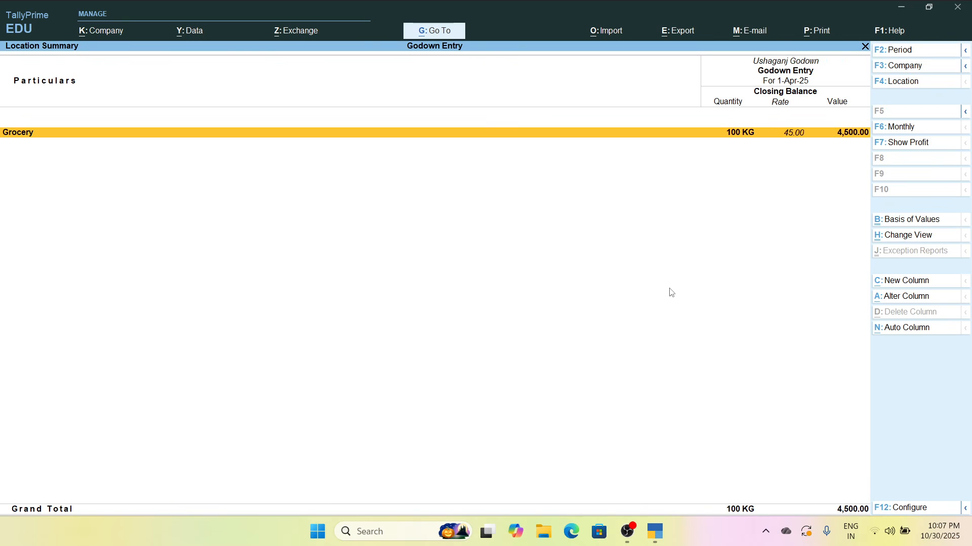
key("Return")
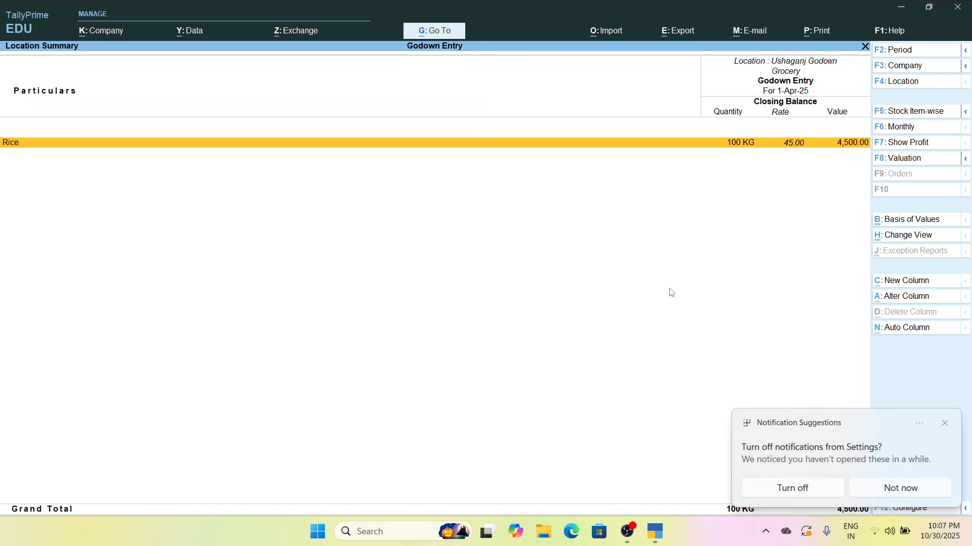
key("Escape")
key("F4")
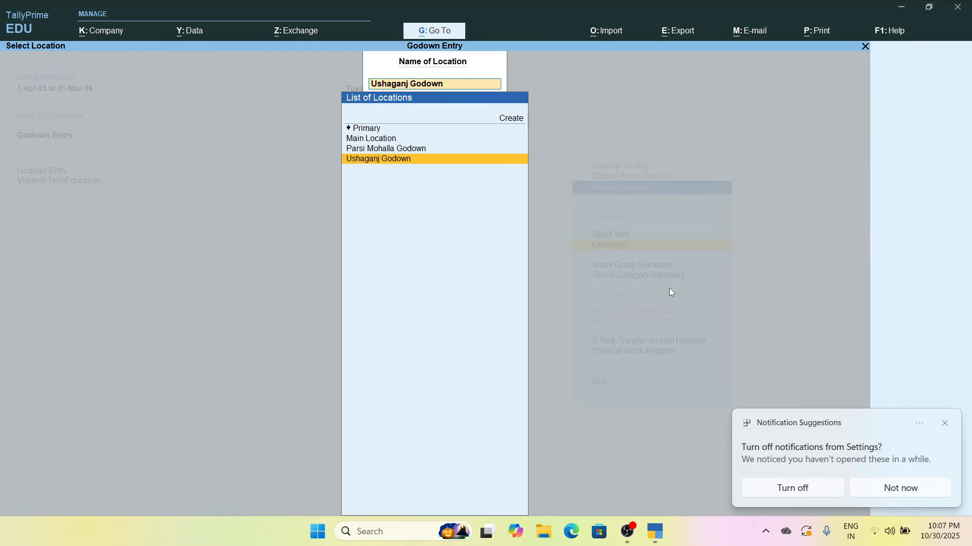
left_click(944, 423)
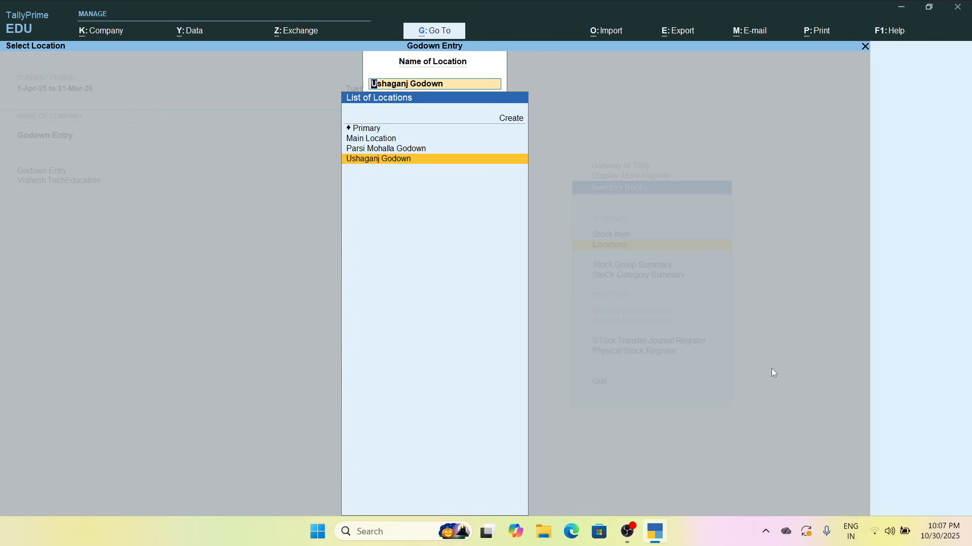
Leave the location reports, return to the Gateway of Tally and select Create for adding masters
key("Escape")
key("Escape")
key("Escape")
key("Escape")
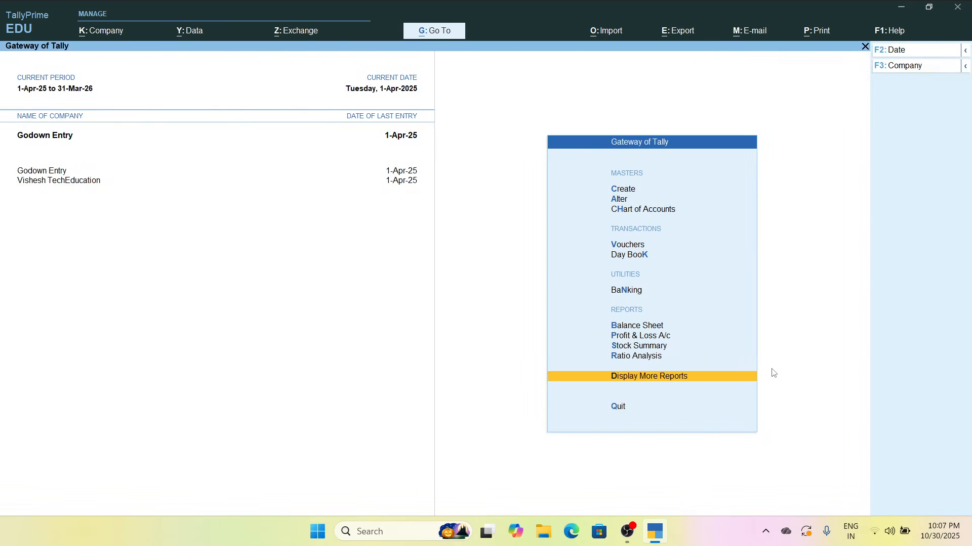
key("Up")
key("Up")
key("Up")
key("Up")
key("Up")
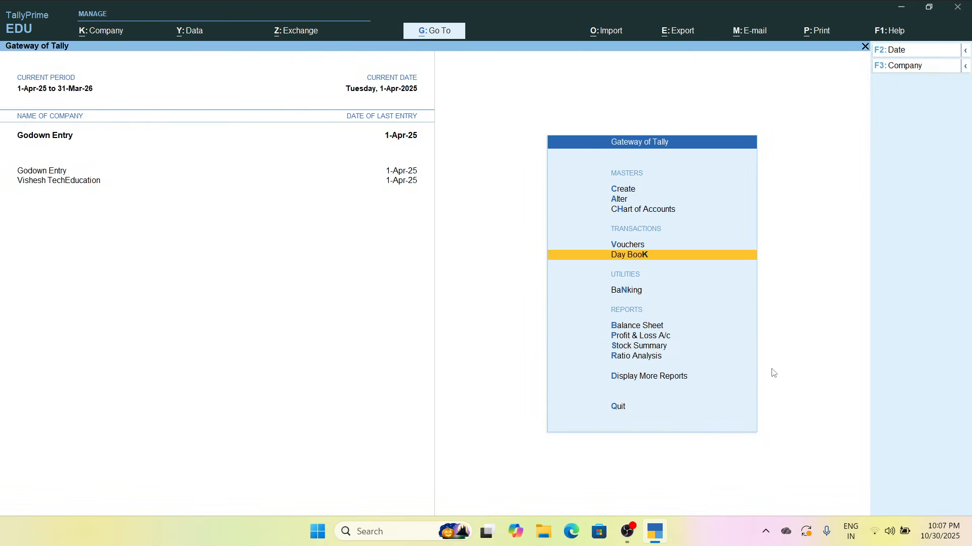
key("Up")
key("Up")
key("Up")
key("Up")
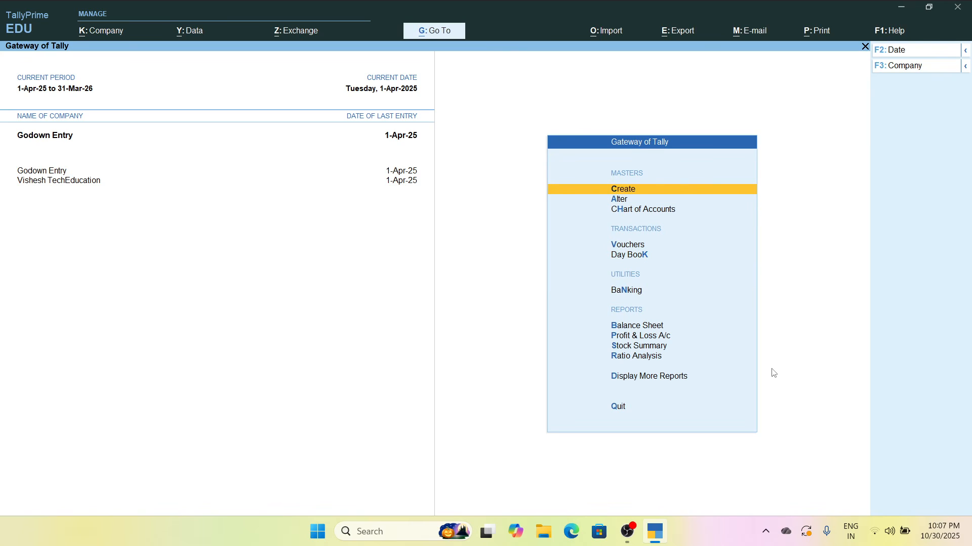